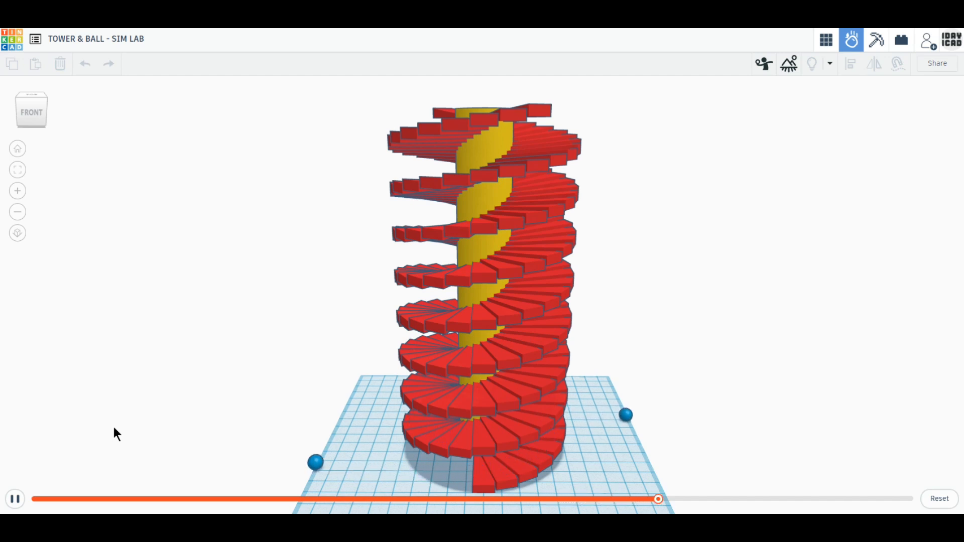
Place a cylinder, a box and a wedge beside each other on the workplane
click(14, 499)
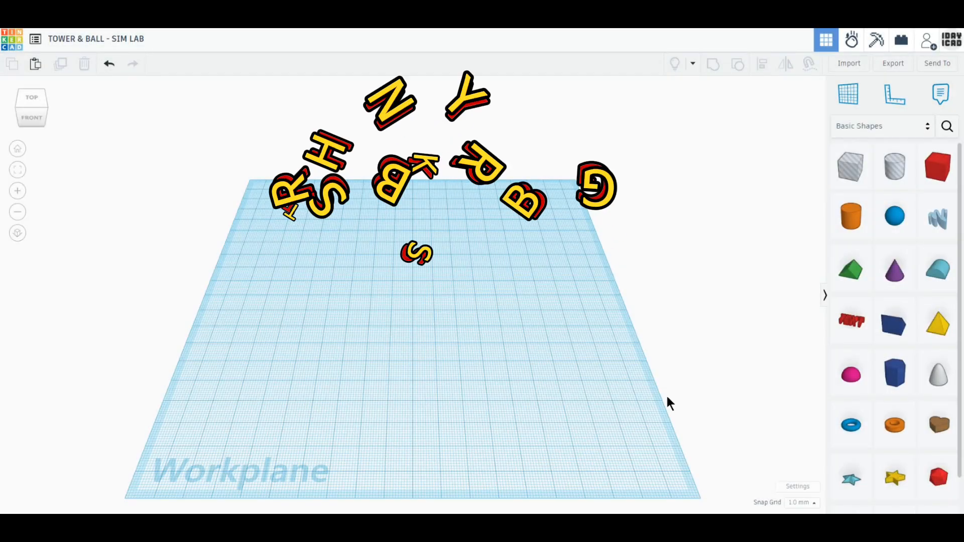
drag(848, 221, 354, 326)
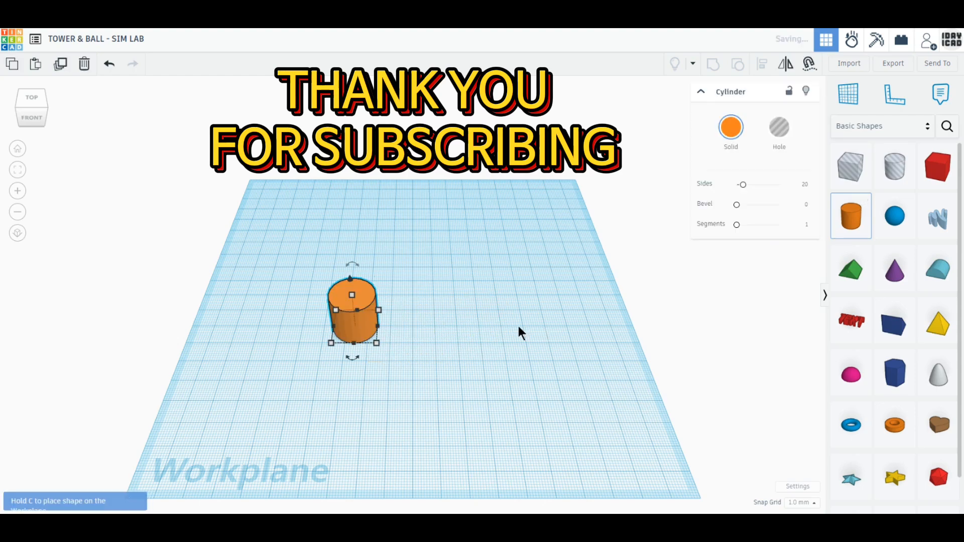
drag(938, 181, 426, 329)
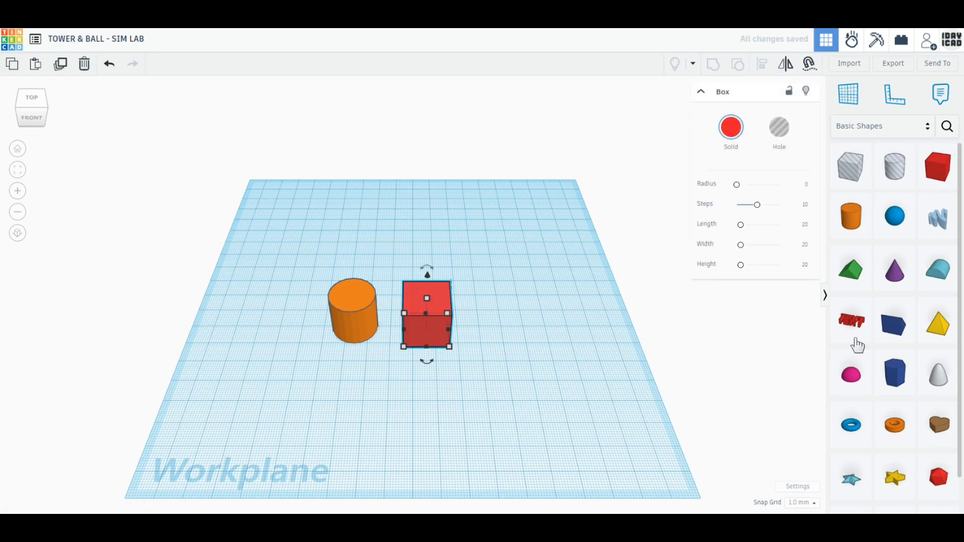
drag(893, 325, 521, 340)
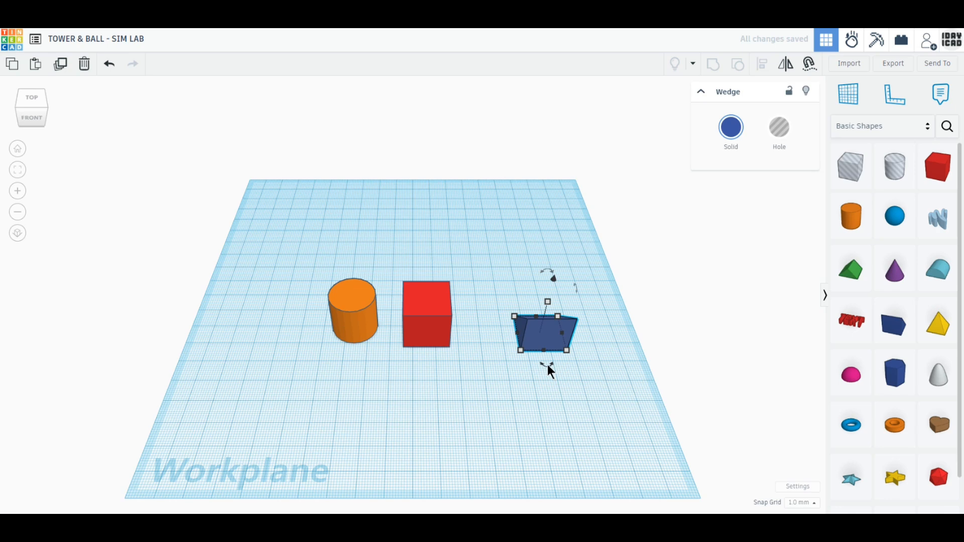
Give the cylinder 64 sides, a 30 × 30 mm base and a 200 mm height, and move it clear of the box
click(367, 337)
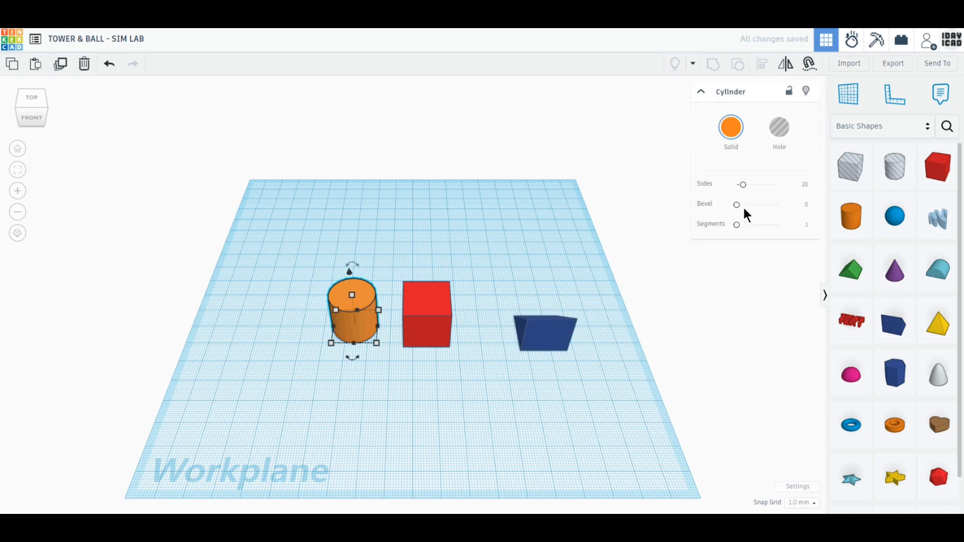
drag(745, 185, 824, 184)
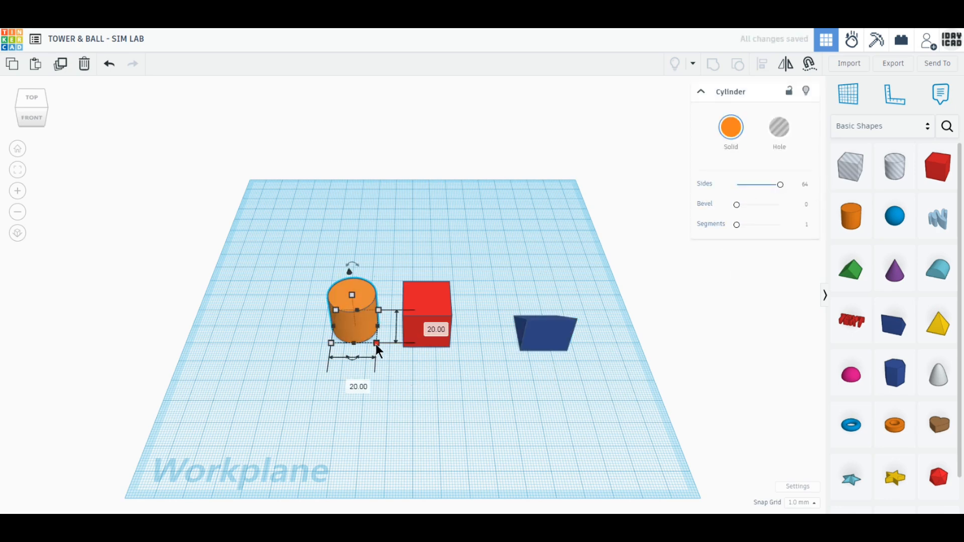
click(350, 383)
text(30)
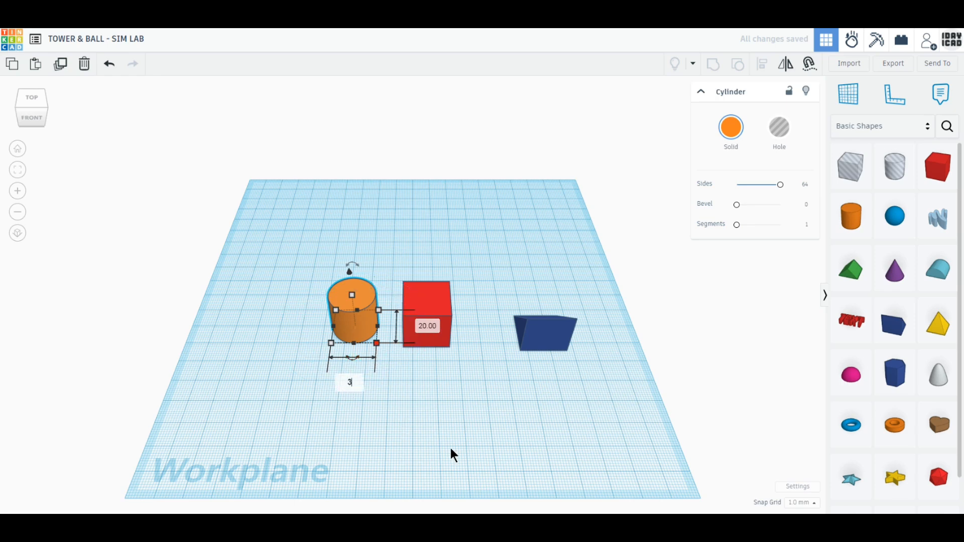
key(Return)
click(450, 327)
text(30)
key(Return)
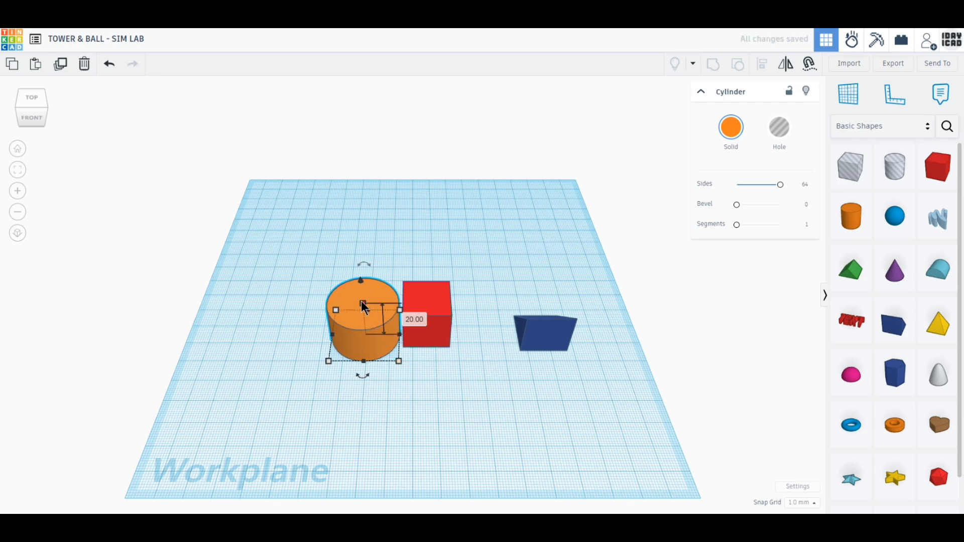
text(200)
key(Return)
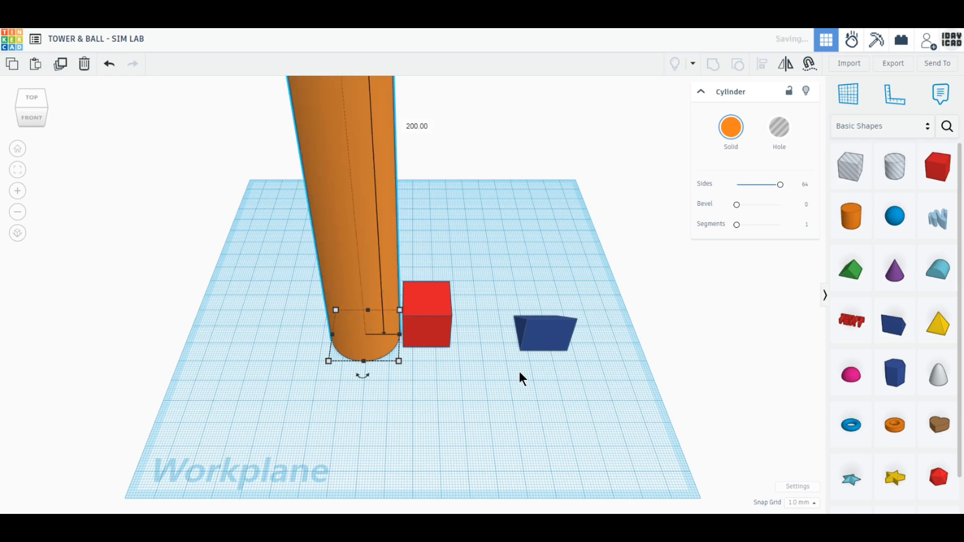
drag(376, 347, 252, 368)
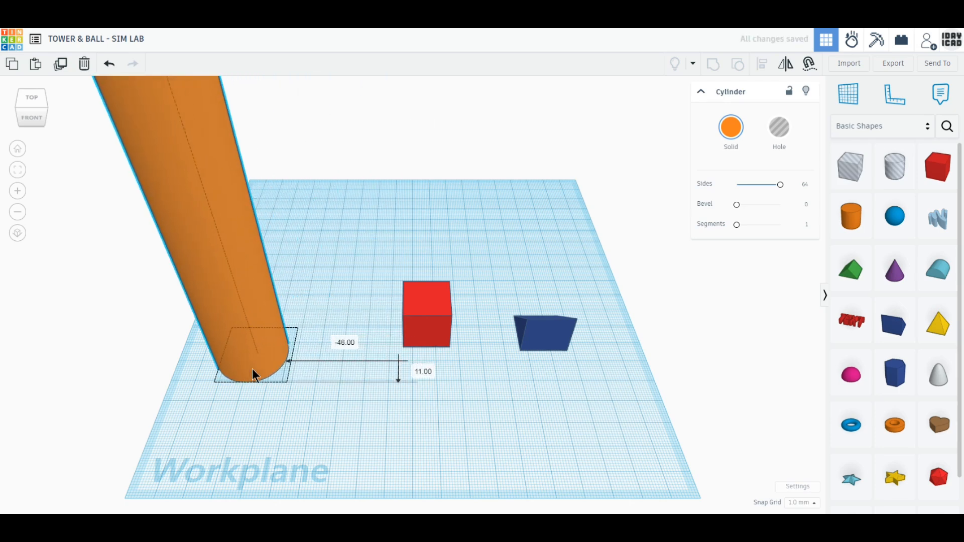
Set the box's width to 12 mm
click(428, 333)
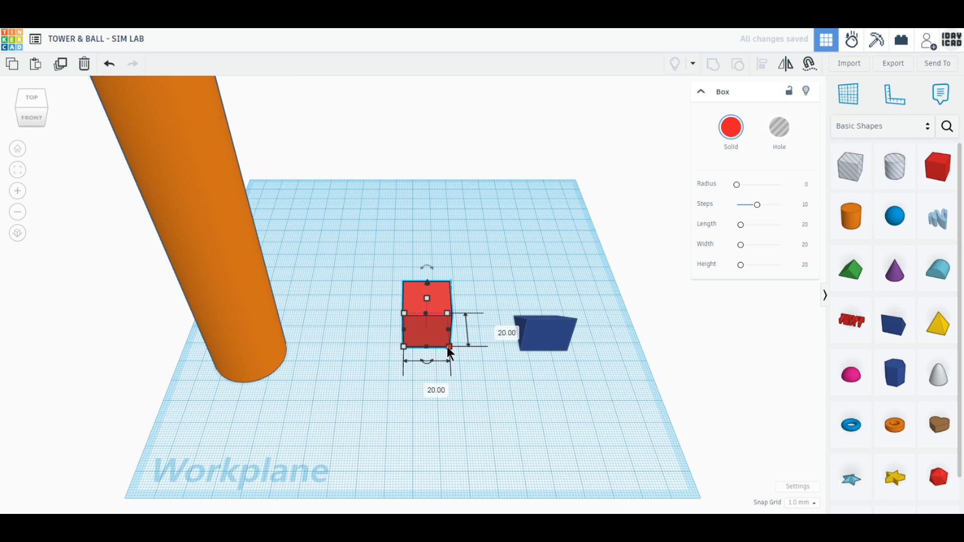
click(448, 347)
text(12)
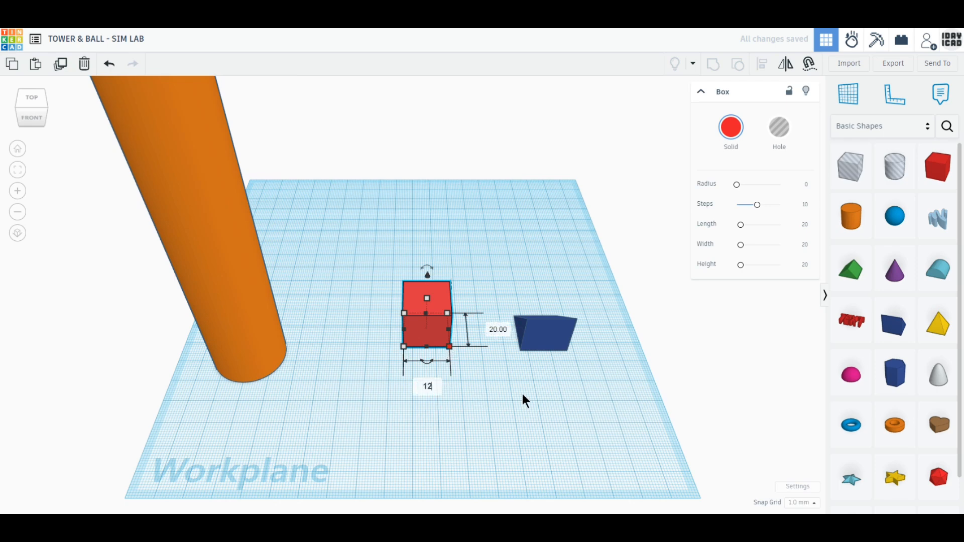
key(Return)
click(473, 329)
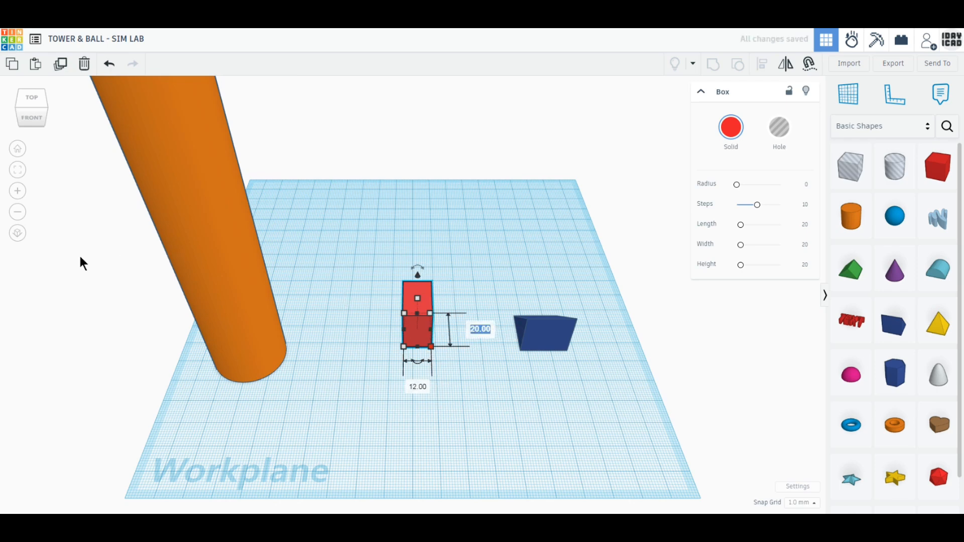
In an orthographic top view, position the cylinder and box so the box is centered directly behind the cylinder with a small gap
click(18, 235)
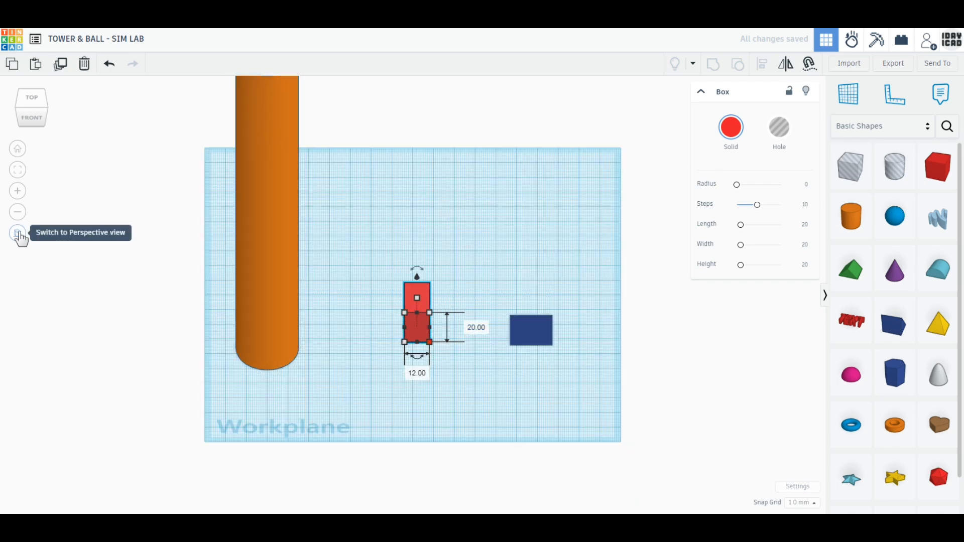
click(28, 98)
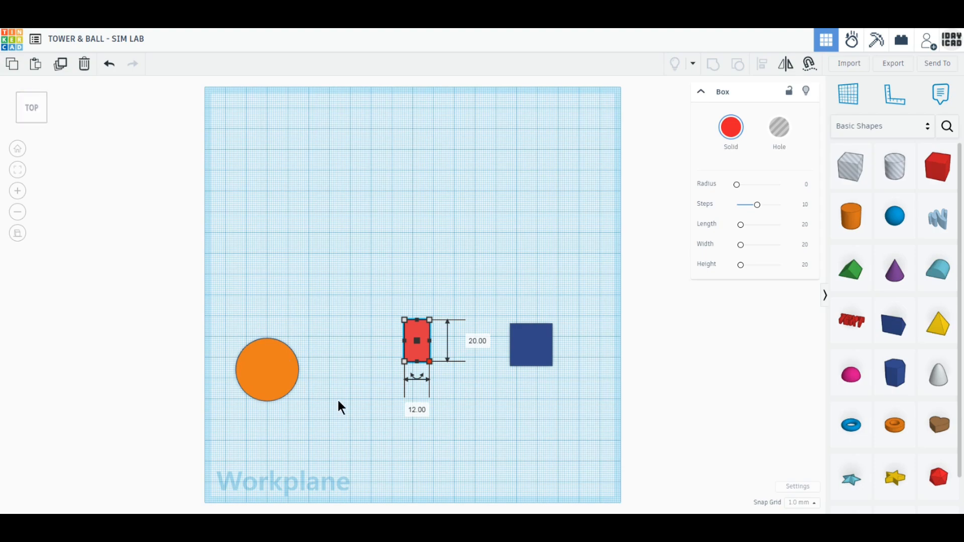
drag(285, 380, 370, 330)
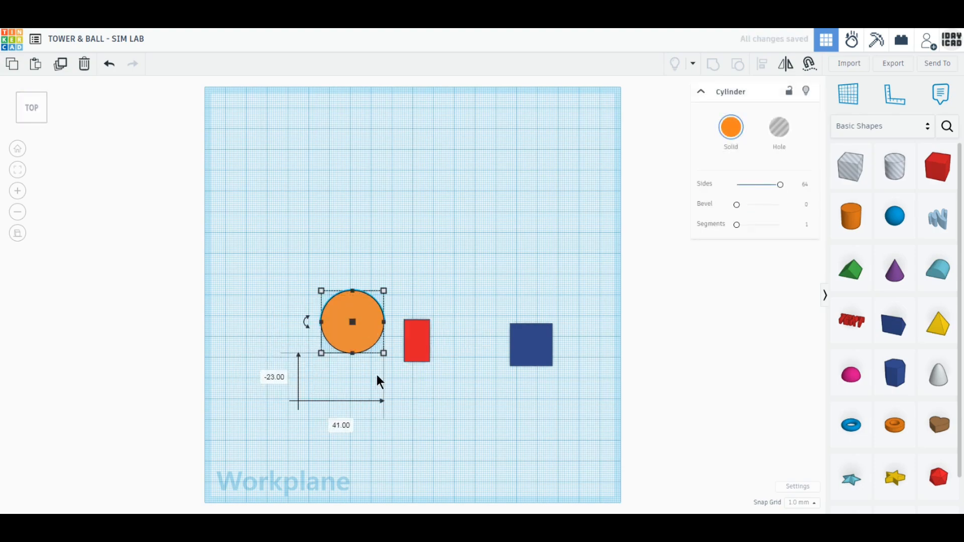
scroll(378, 381, up, 3)
scroll(378, 375, up, 2)
scroll(382, 377, down, 1)
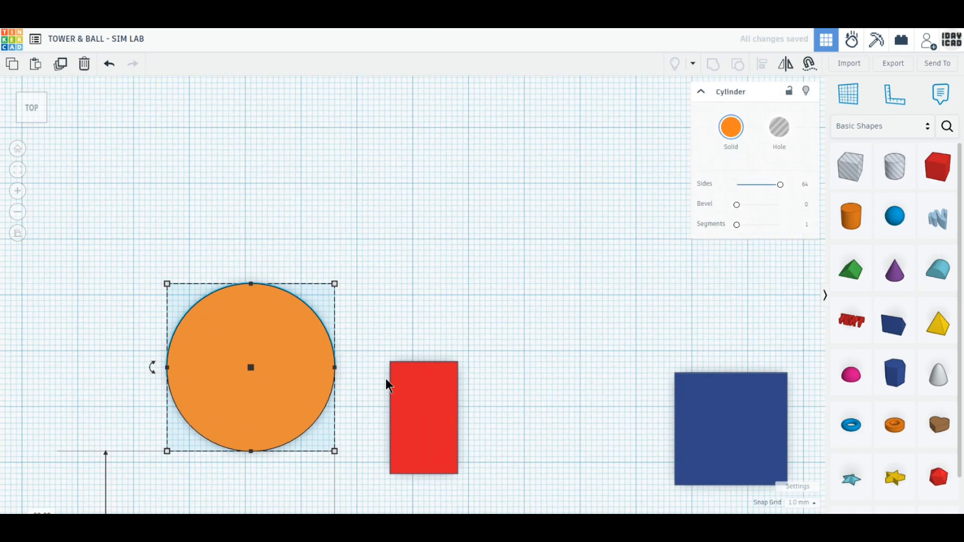
middle_drag(407, 364, 397, 343)
drag(396, 343, 462, 182)
drag(258, 352, 477, 390)
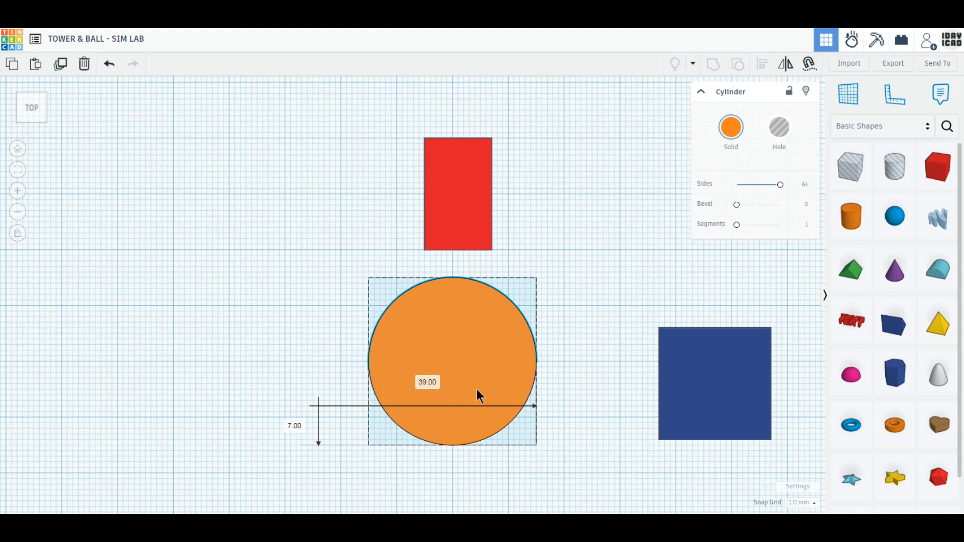
drag(476, 389, 477, 389)
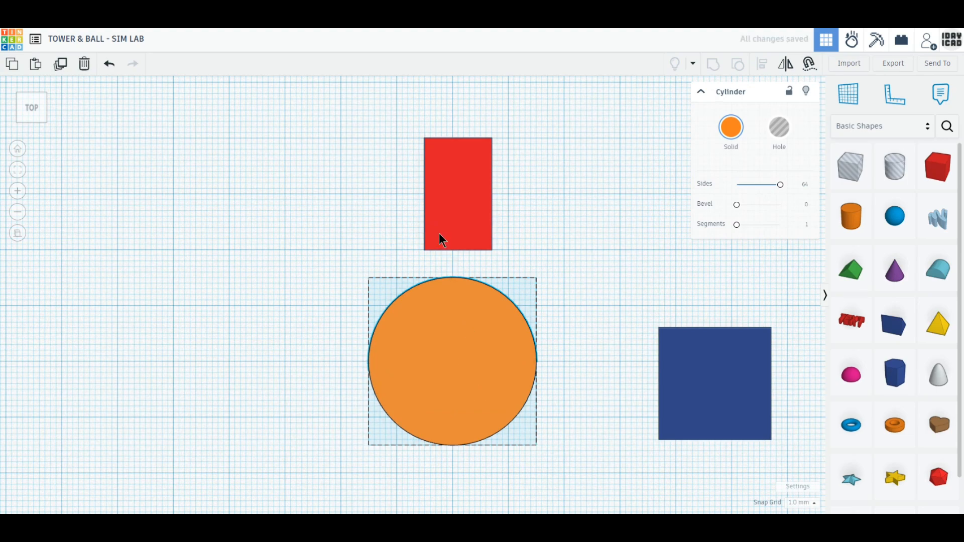
drag(439, 233, 439, 240)
scroll(482, 379, down, 2)
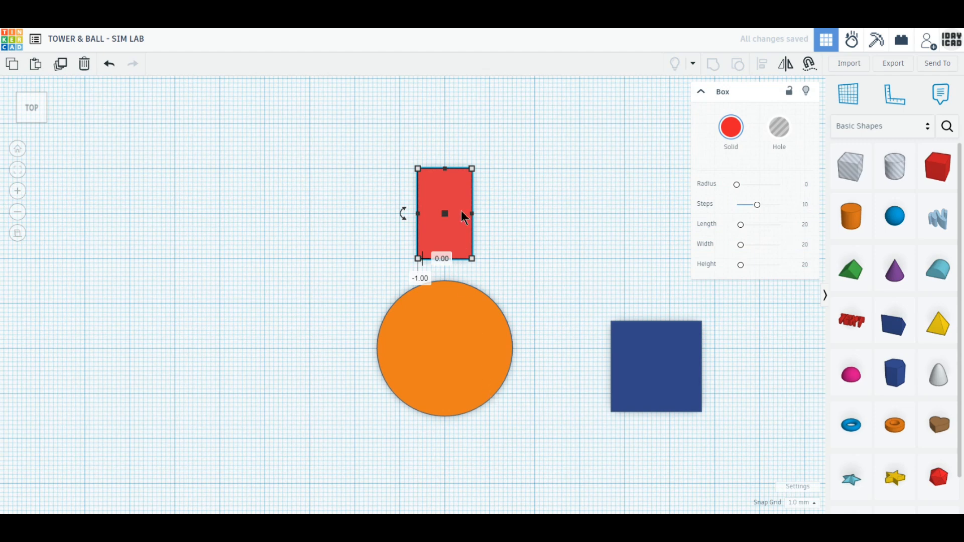
Stretch the box to 50 mm long, ending at the cylinder's center, and move the cylinder 63 mm sideways away from it
drag(461, 209, 457, 152)
drag(452, 194, 457, 351)
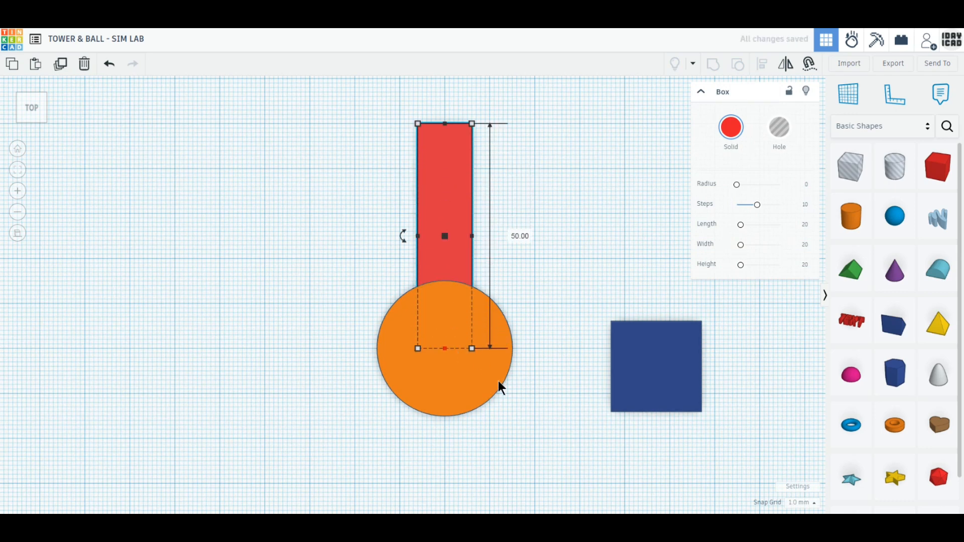
shift+click(454, 384)
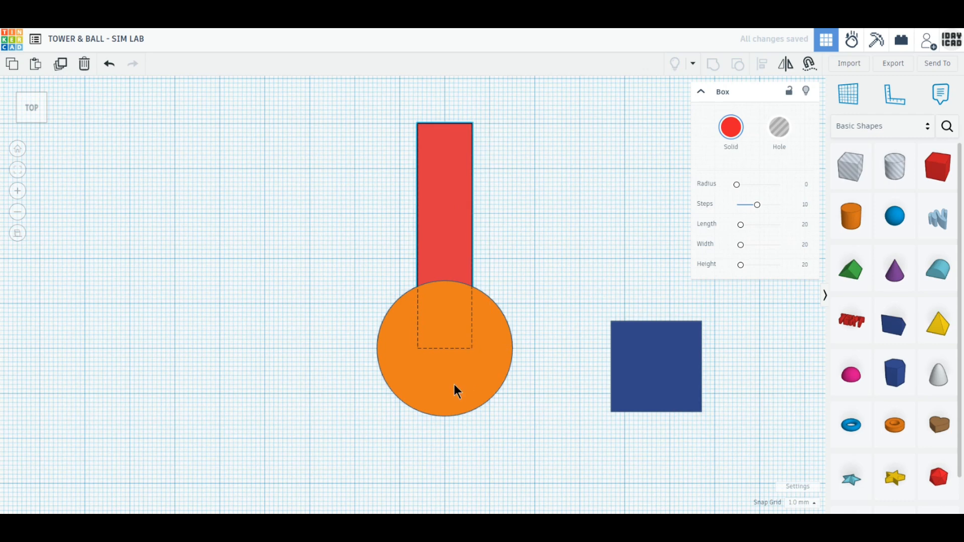
click(453, 384)
drag(443, 361, 158, 367)
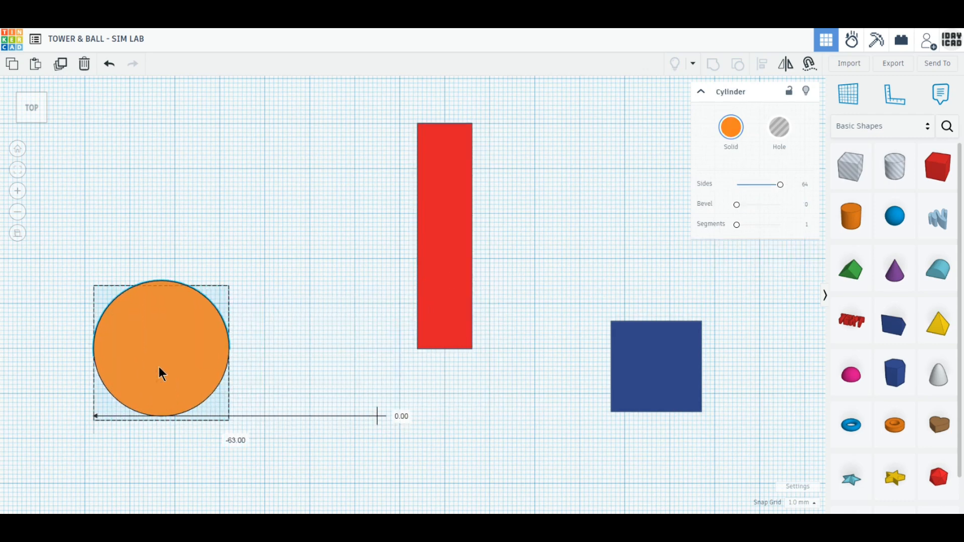
Set the box's height to 5 mm
click(622, 384)
right_drag(618, 461, 459, 301)
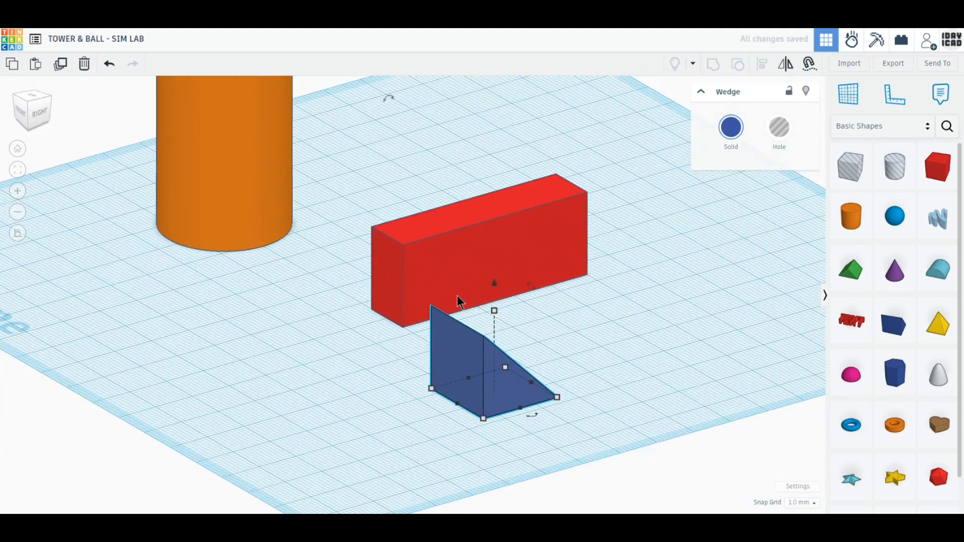
click(481, 273)
mouse_move(480, 210)
click(527, 250)
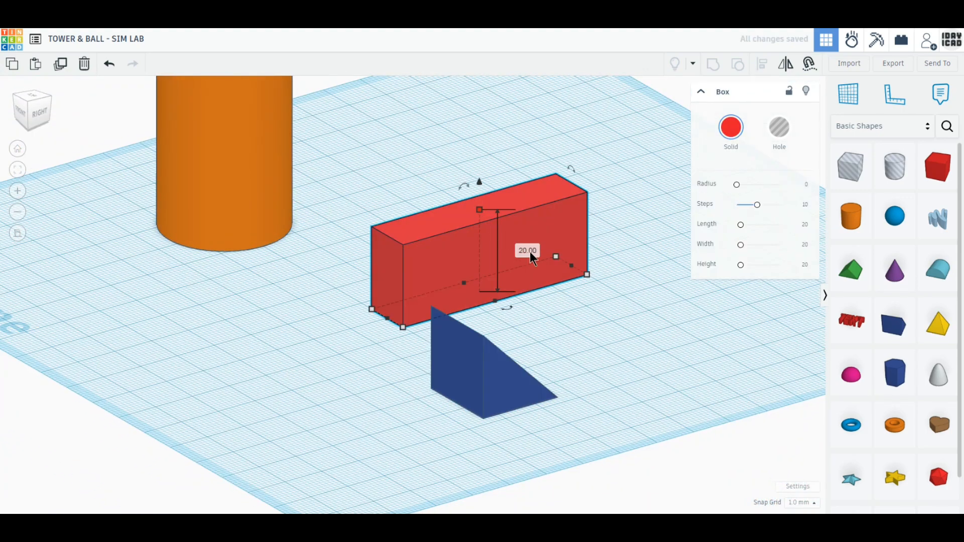
text(5)
key(Return)
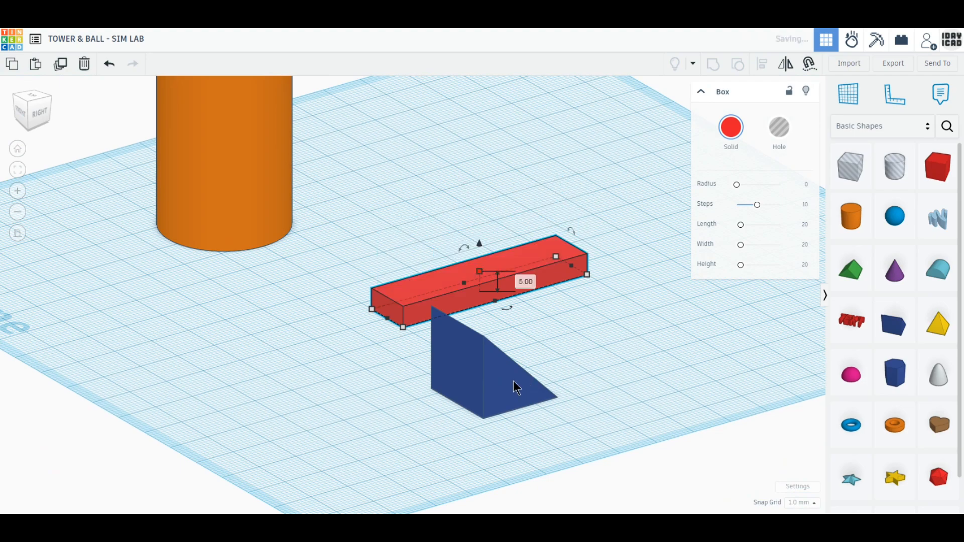
Turn the wedge into a hole 5 mm high, with its sloping side 50 mm long
click(495, 353)
mouse_move(509, 330)
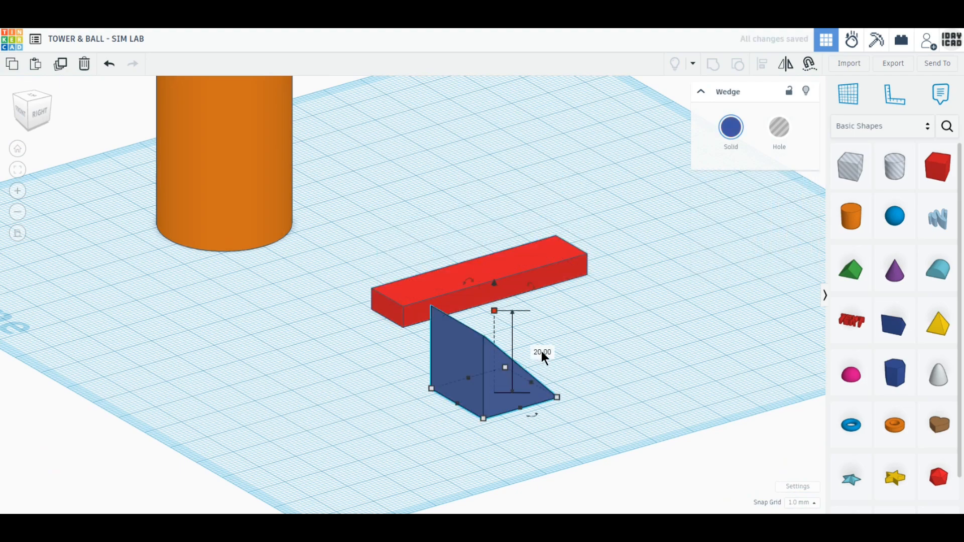
text(5)
key(Return)
click(779, 126)
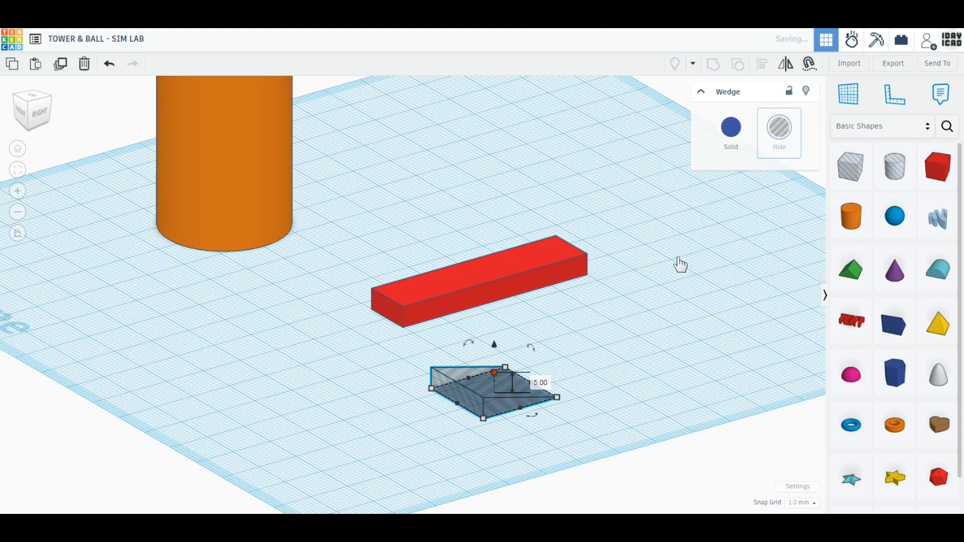
mouse_move(483, 420)
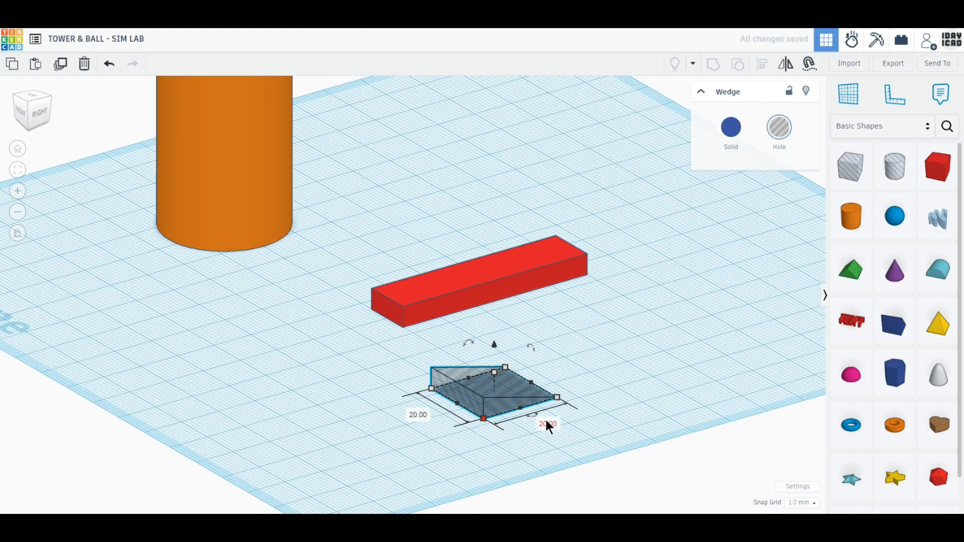
text(50)
key(Return)
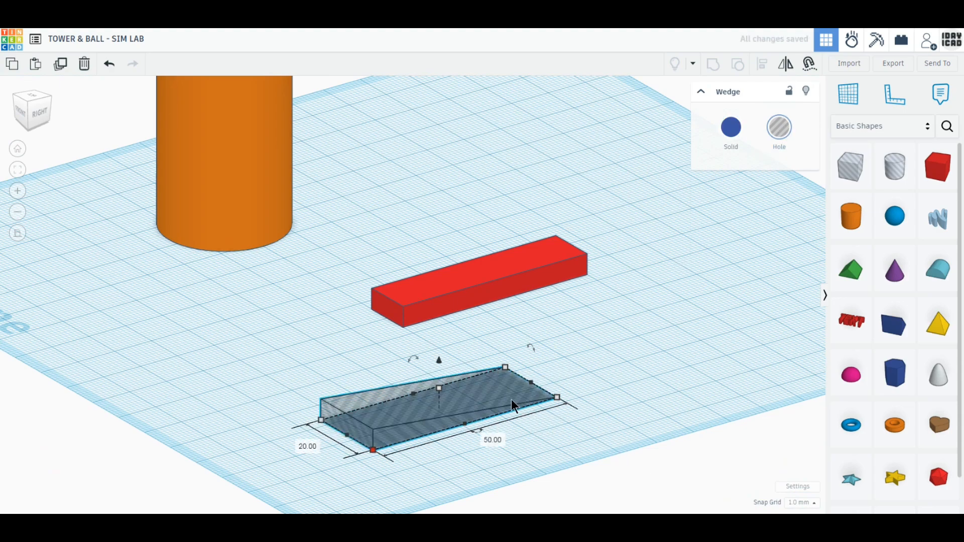
Mirror the wedge hole vertically and along its length, and move it over the red box
click(787, 68)
click(381, 452)
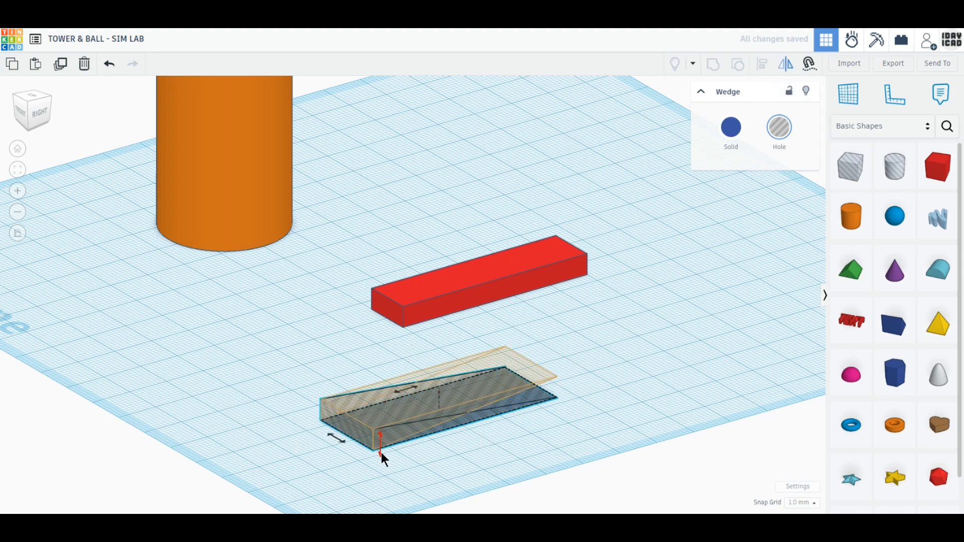
click(492, 457)
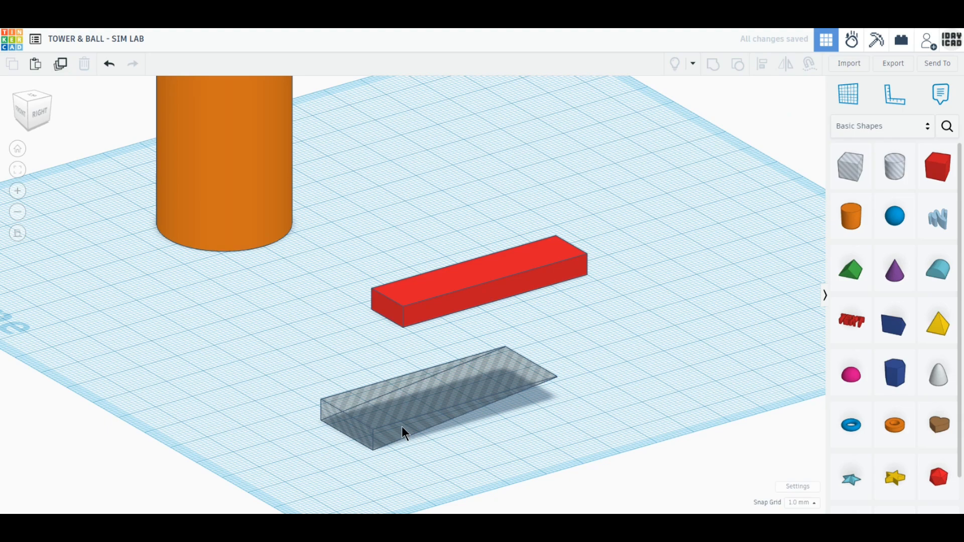
click(402, 427)
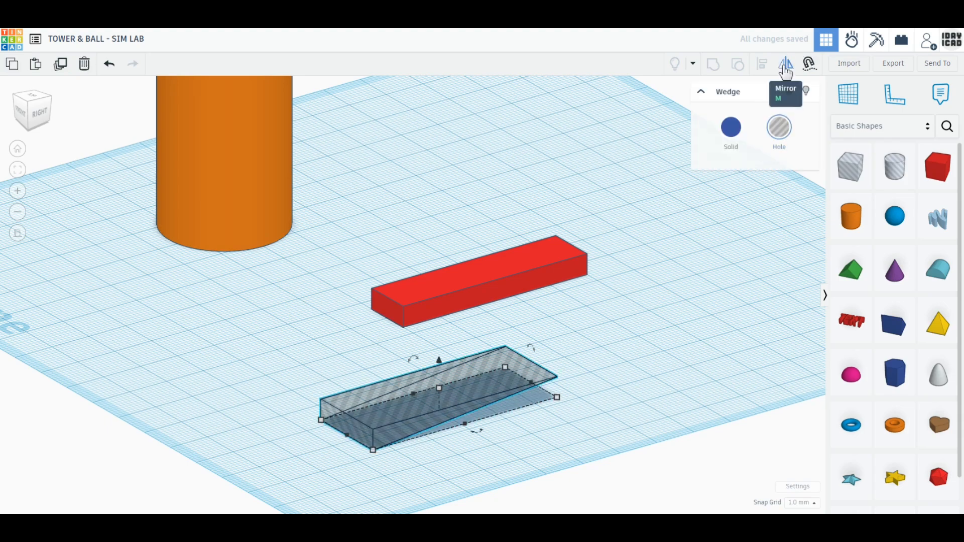
click(786, 69)
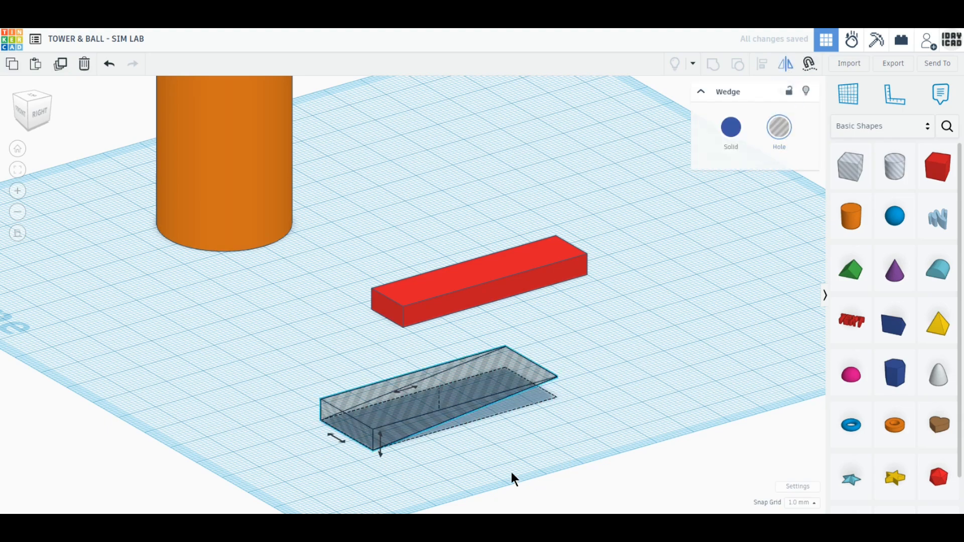
click(405, 389)
click(570, 429)
drag(501, 388, 538, 269)
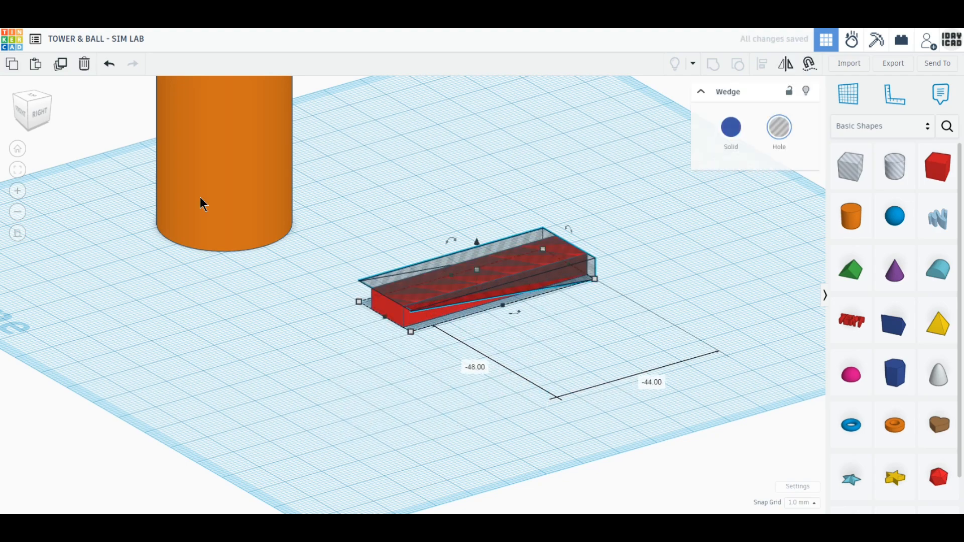
Center the wedge hole across the red box's width and group the two to cut the slope
click(37, 104)
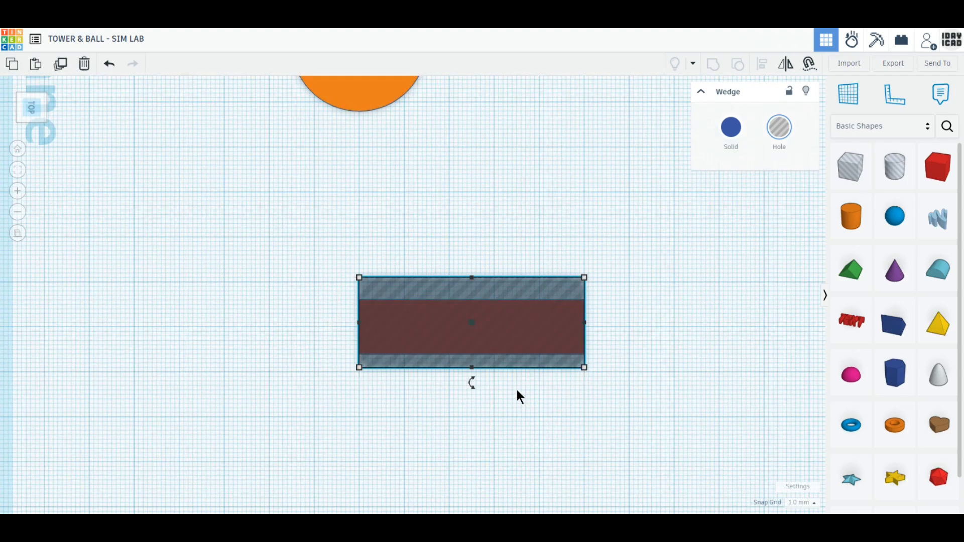
shift+click(517, 369)
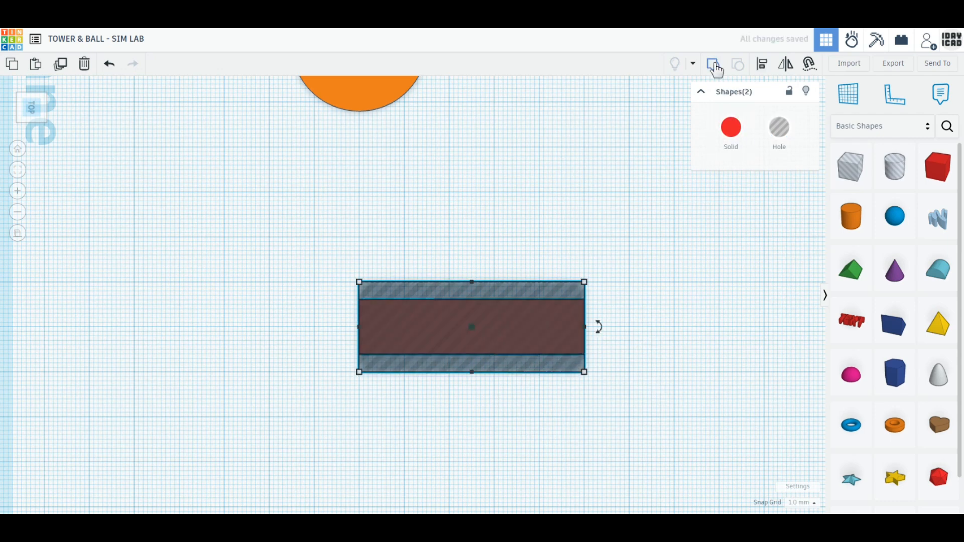
click(714, 65)
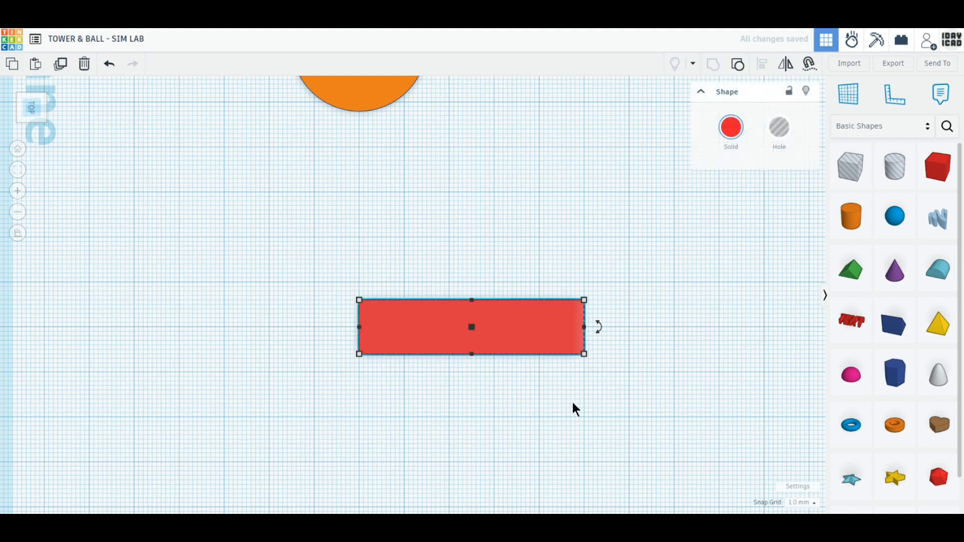
Duplicate the sloped red piece and move the copy 50 mm along its length, end to end with the original
right_drag(572, 405, 570, 341)
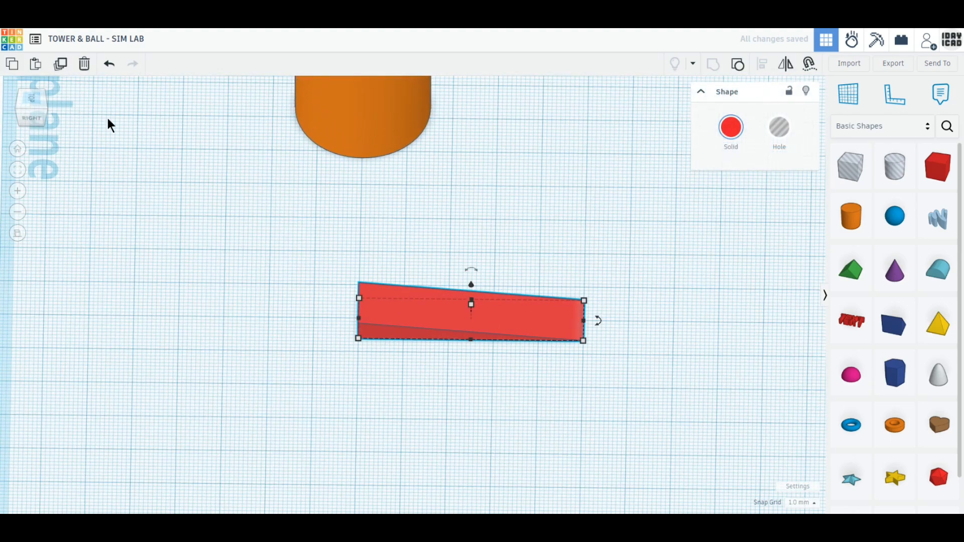
click(61, 66)
drag(422, 317, 646, 317)
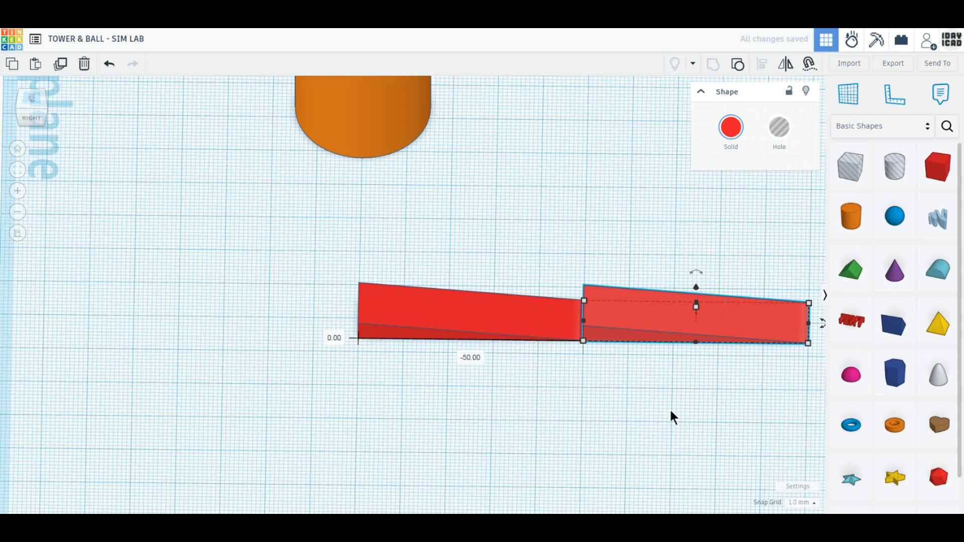
middle_drag(671, 411, 590, 402)
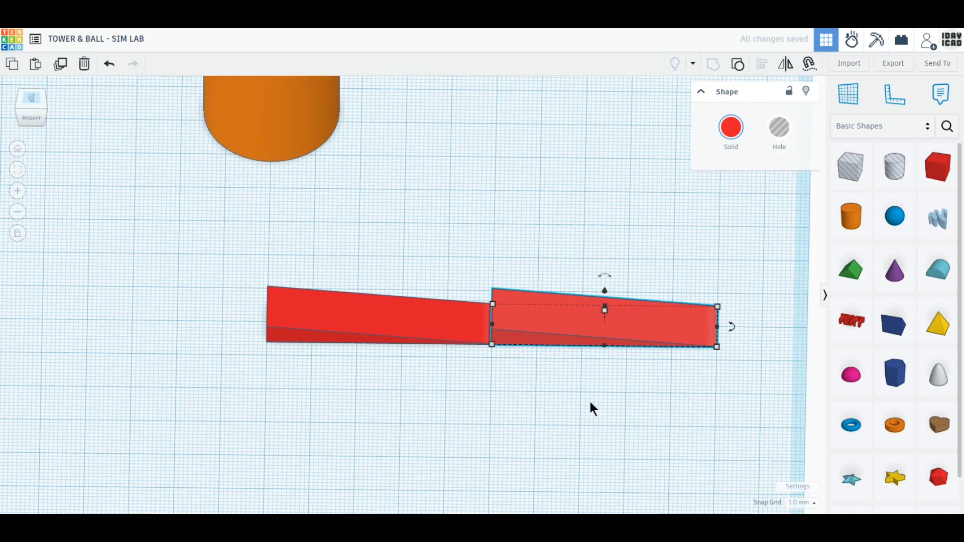
Mirror the copied sloped piece along its length and group both pieces into one bar that dips in the middle
click(791, 69)
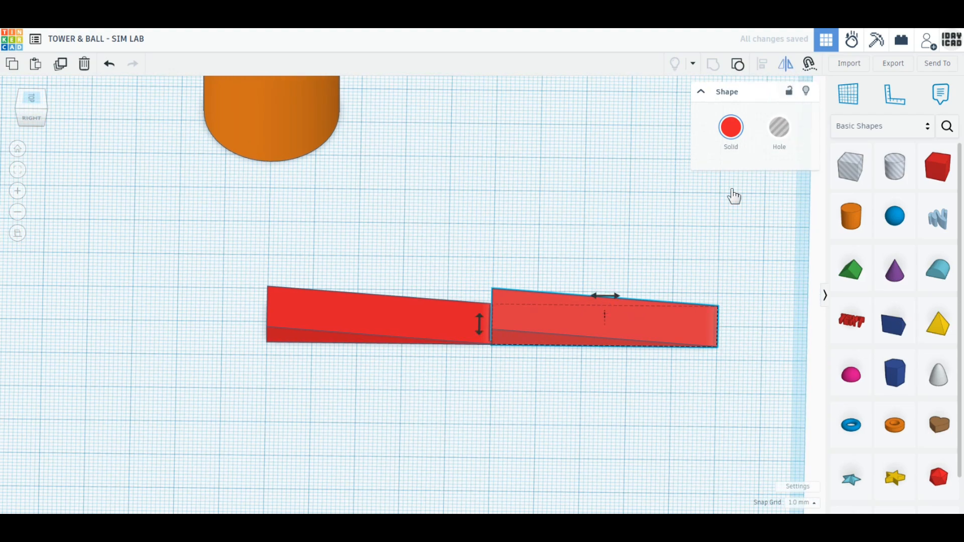
click(599, 297)
click(562, 403)
drag(442, 278, 558, 407)
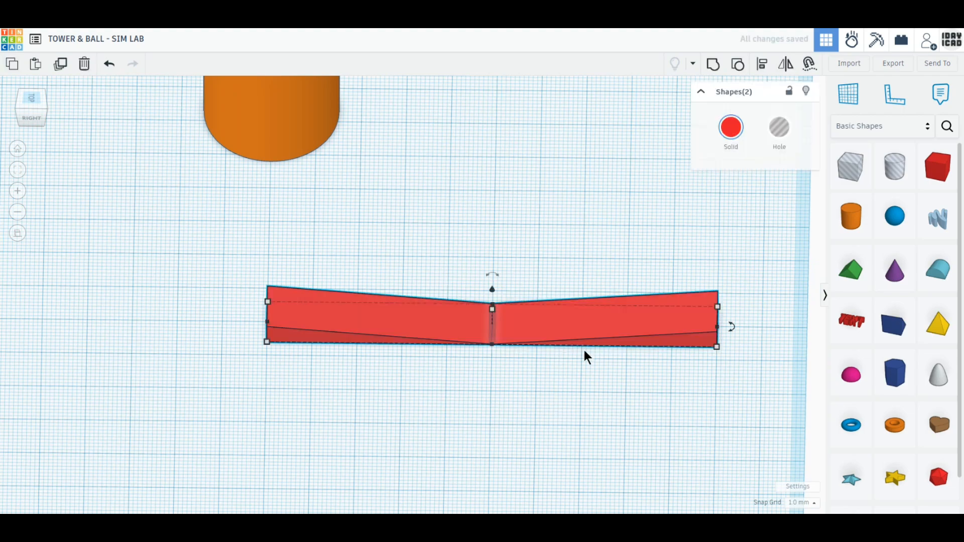
click(716, 66)
scroll(534, 335, down, 1)
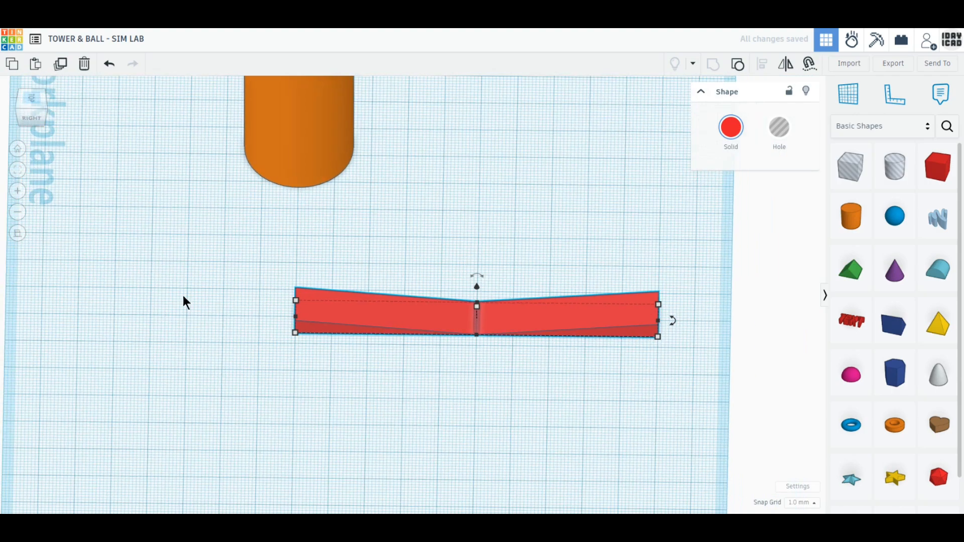
Move the red bar 40 mm along its length and center the cylinder on it by moving it 63 mm across and 10 mm along
middle_drag(183, 301, 297, 330)
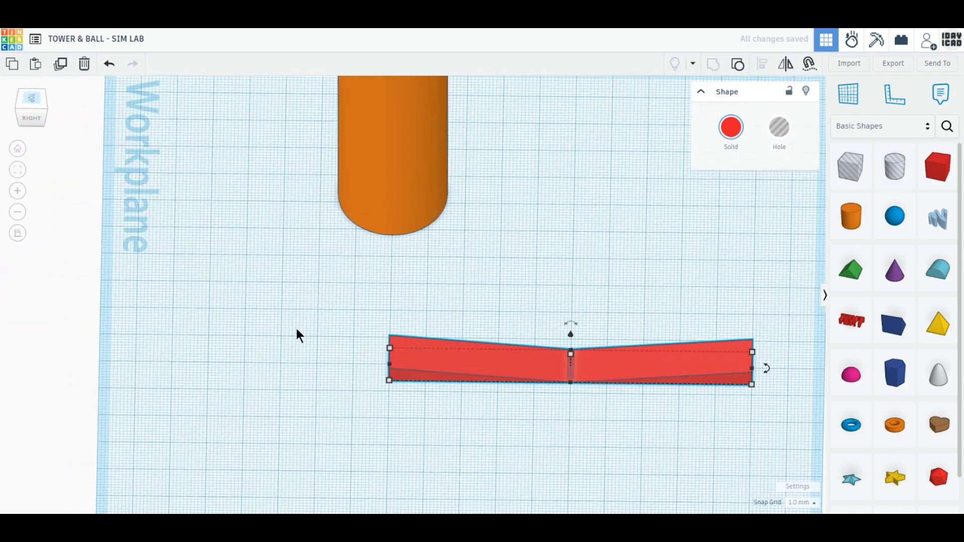
click(29, 101)
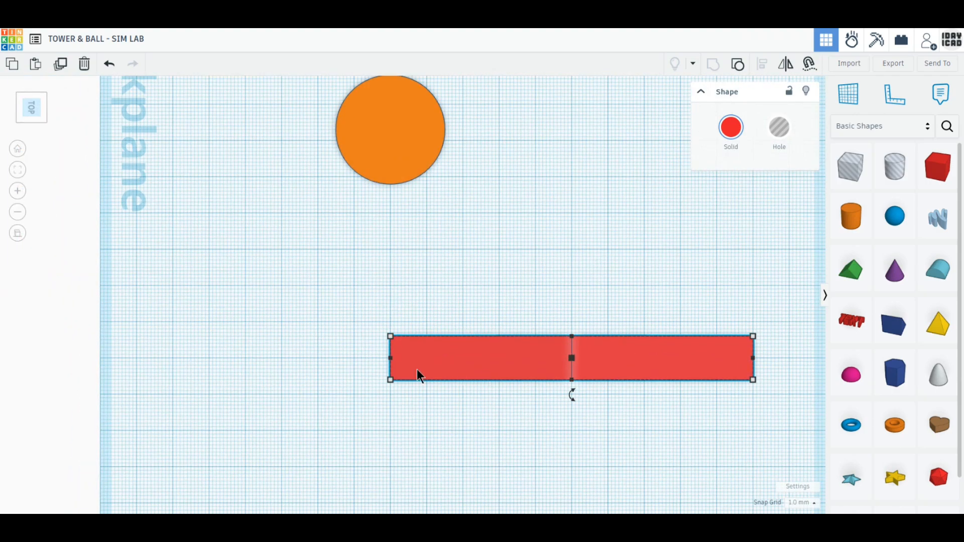
drag(417, 371, 339, 371)
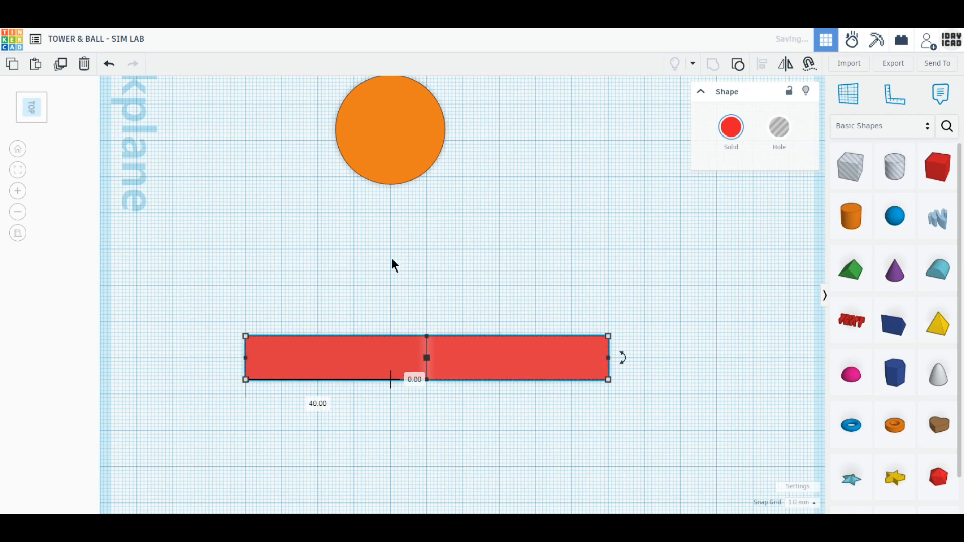
drag(401, 171, 433, 384)
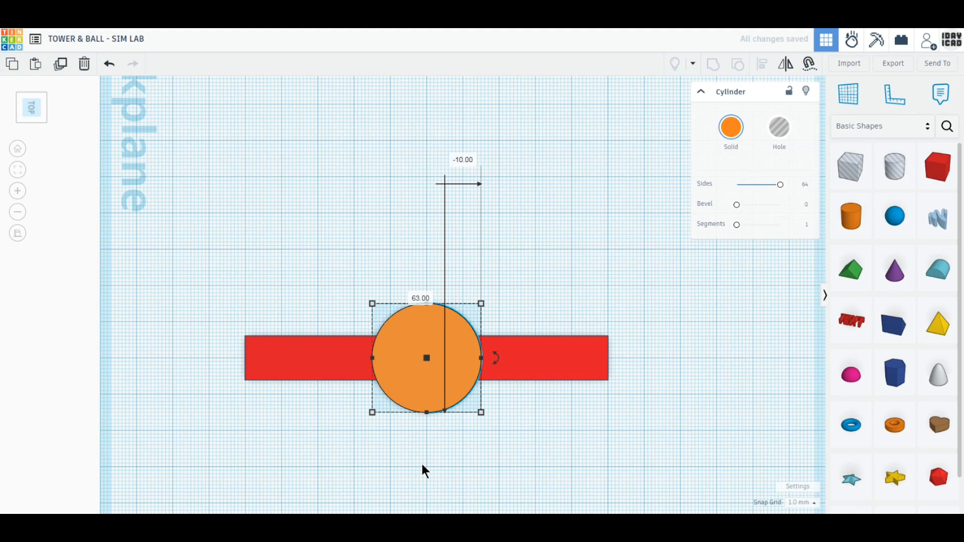
click(520, 374)
click(441, 384)
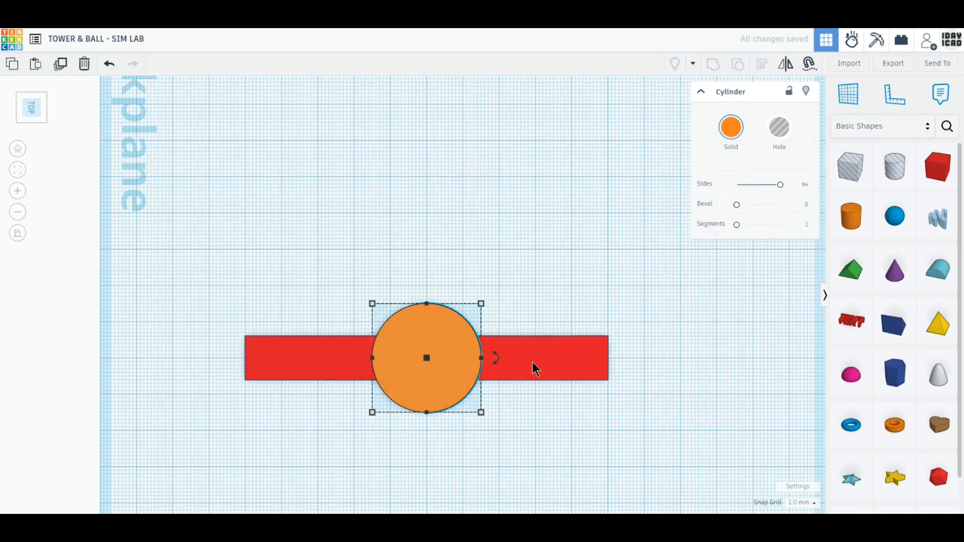
click(533, 361)
Change the cylinder's color to the preset yellow
right_drag(478, 436, 484, 362)
click(459, 285)
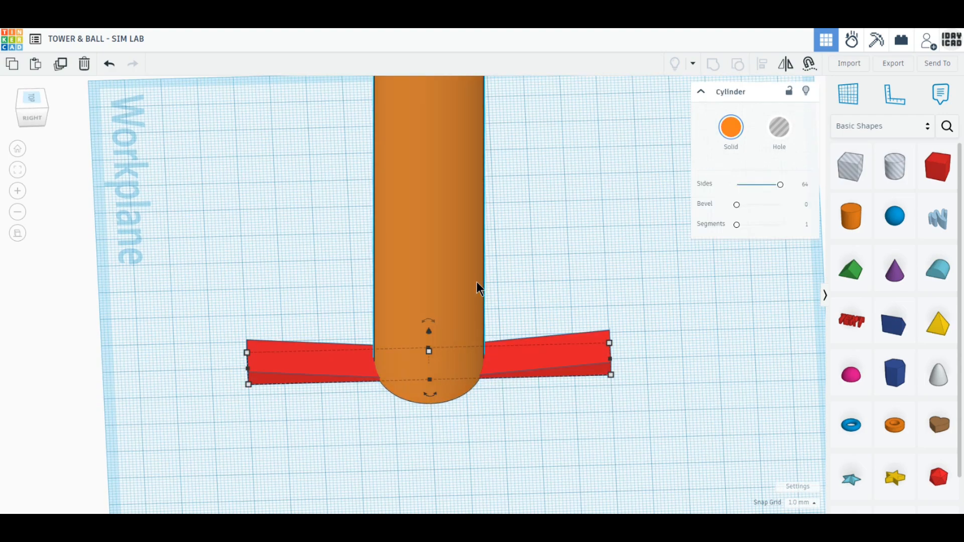
click(734, 130)
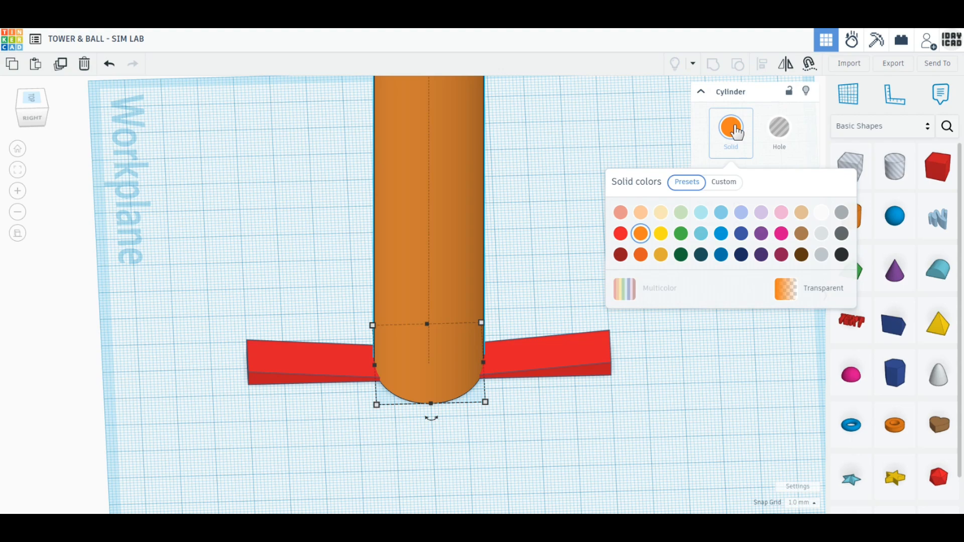
click(661, 234)
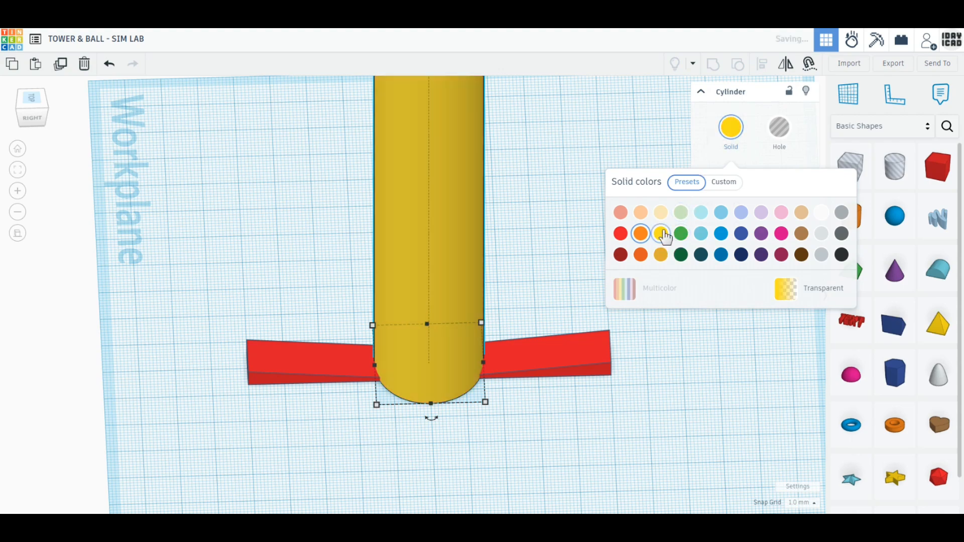
Duplicate the red bar, rotate the copy 15° around the cylinder's axis and raise it 2 mm
click(543, 363)
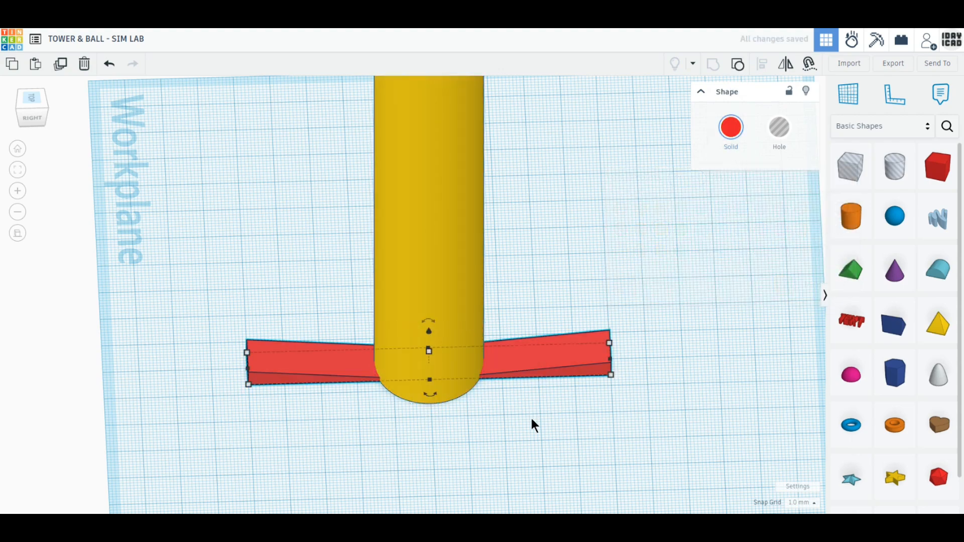
scroll(533, 426, down, 2)
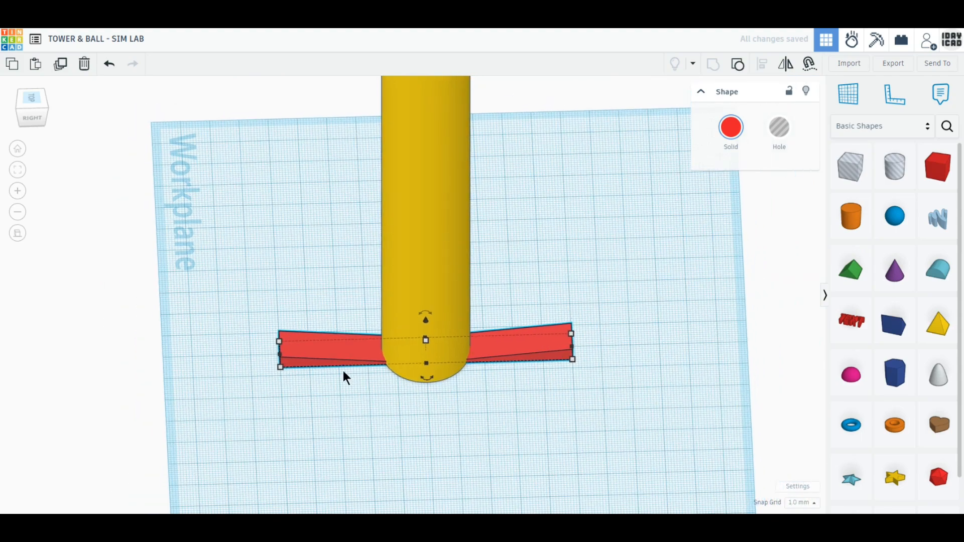
click(61, 65)
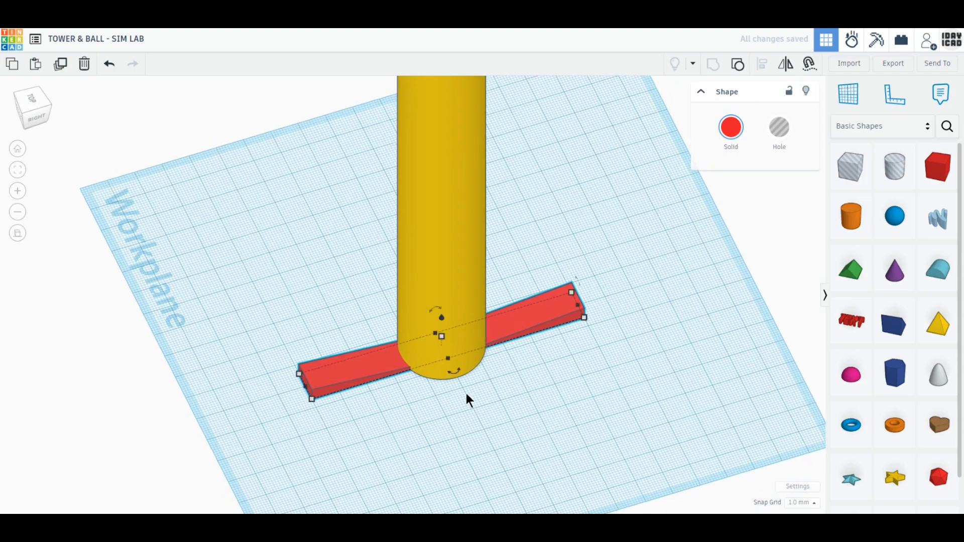
drag(455, 372, 479, 453)
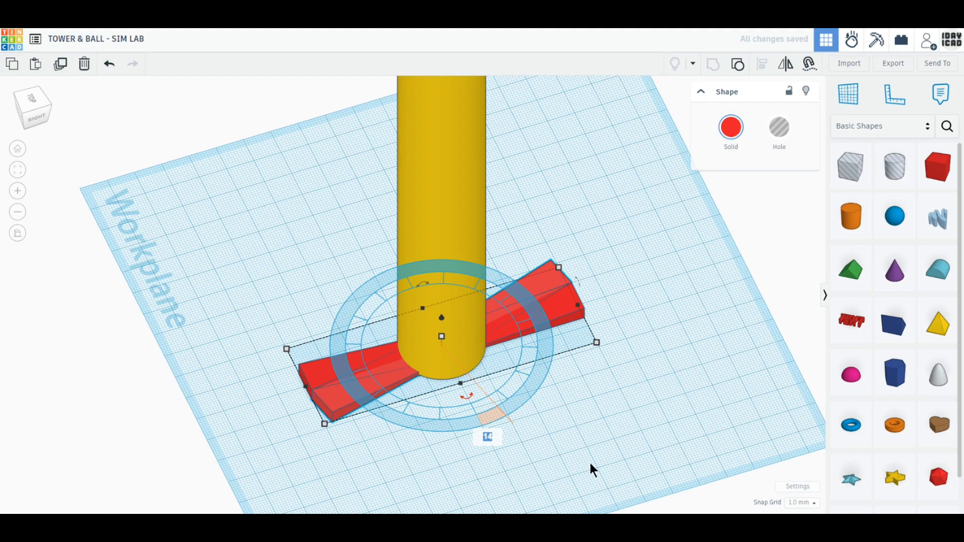
text(15)
key(Return)
right_drag(559, 454, 557, 409)
drag(441, 297, 441, 294)
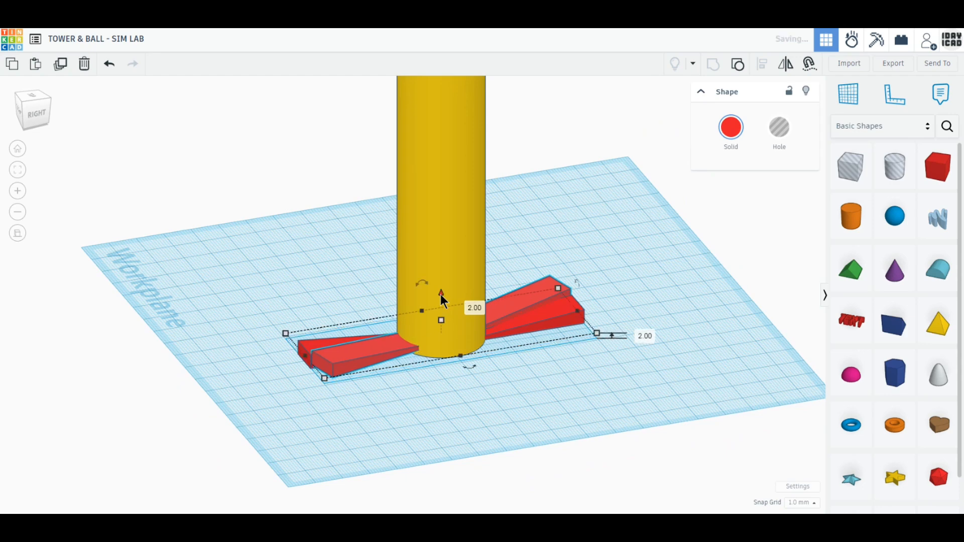
Repeat the rotated and raised duplicate of the red bar until the spiral steps reach past the cylinder's top
scroll(365, 373, down, 1)
middle_drag(269, 254, 282, 364)
scroll(281, 363, down, 2)
middle_drag(287, 303, 294, 344)
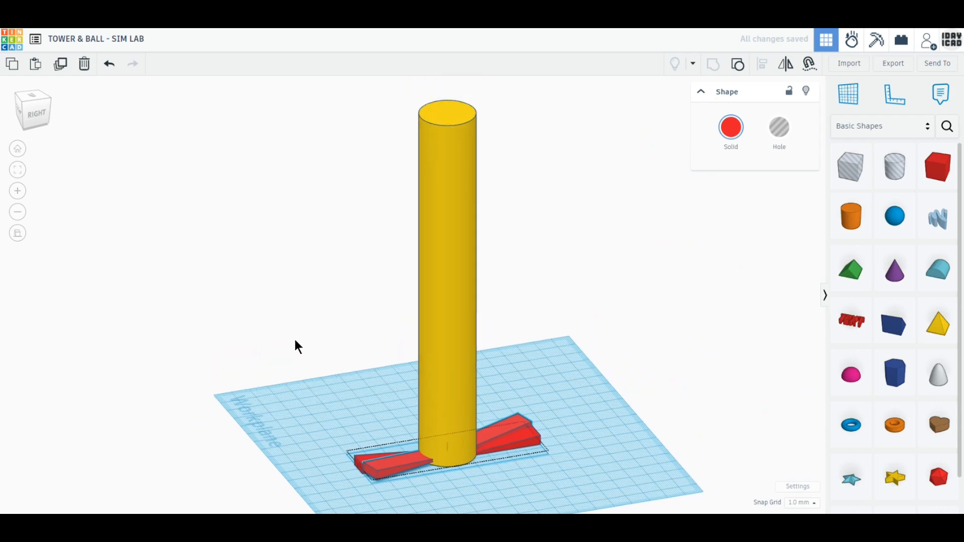
click(61, 64)
click(59, 65)
click(59, 65)
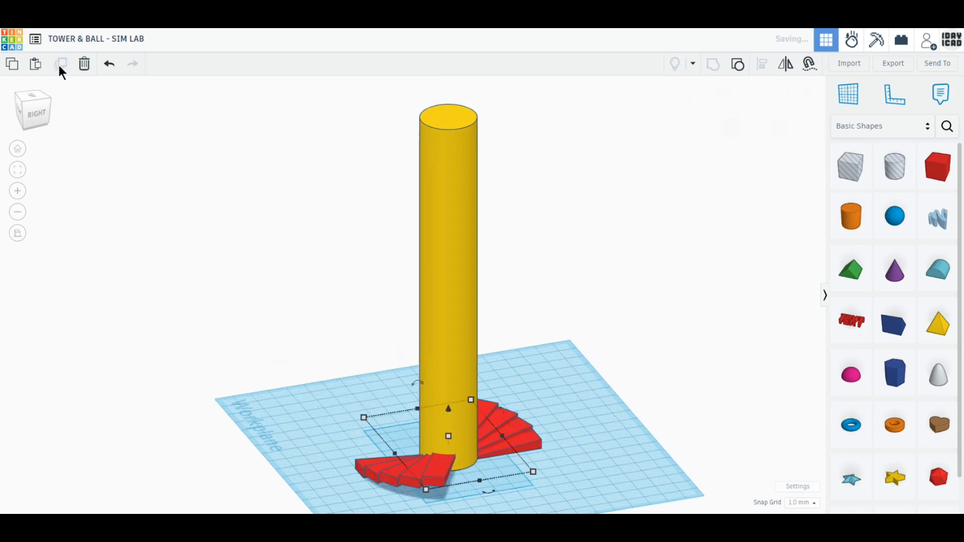
click(59, 65)
click(59, 65)
click(59, 65)
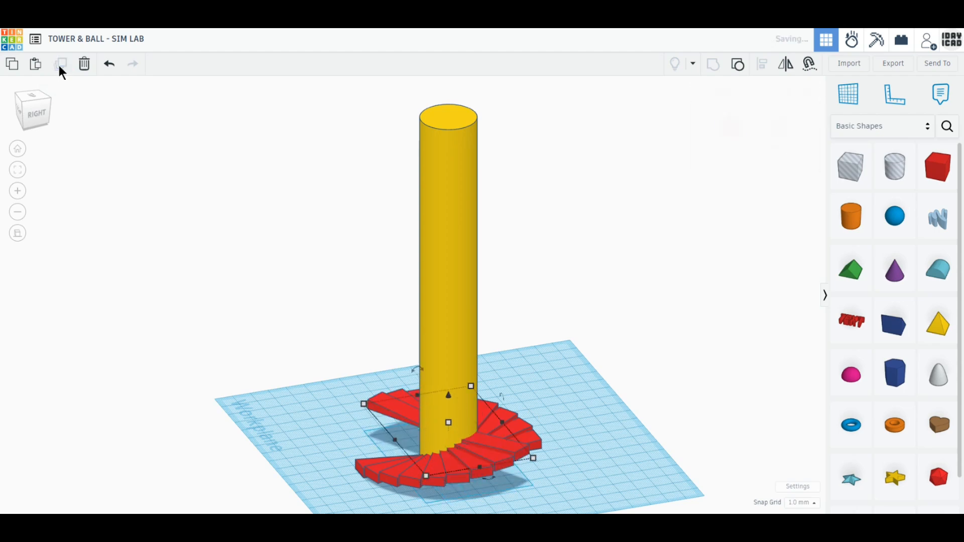
click(60, 67)
click(59, 66)
click(59, 66)
click(60, 66)
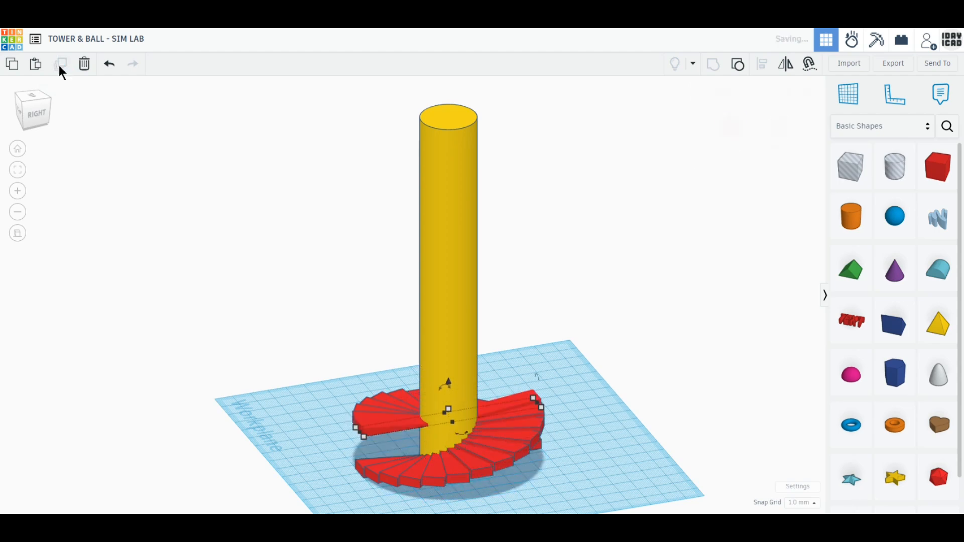
click(59, 65)
click(60, 65)
click(60, 65)
click(59, 65)
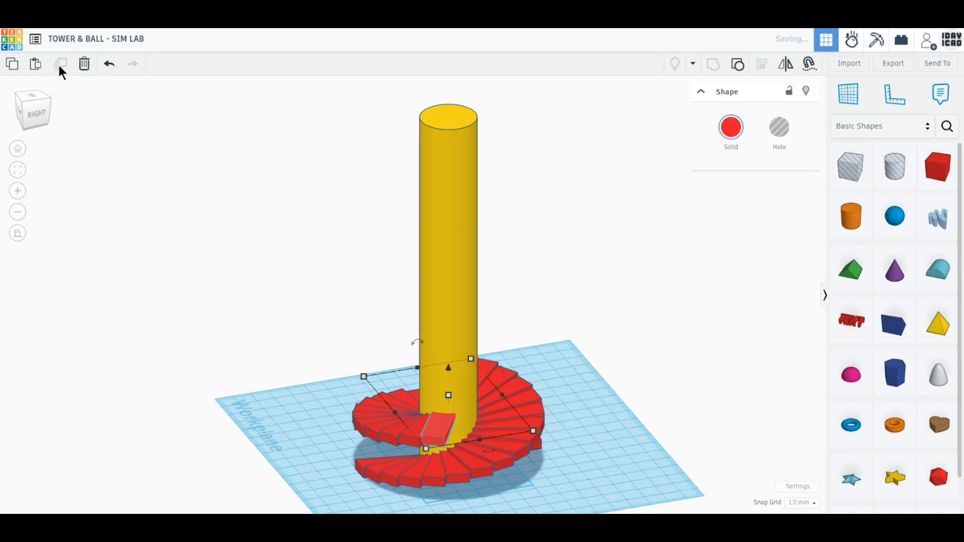
click(59, 66)
click(59, 66)
click(59, 66)
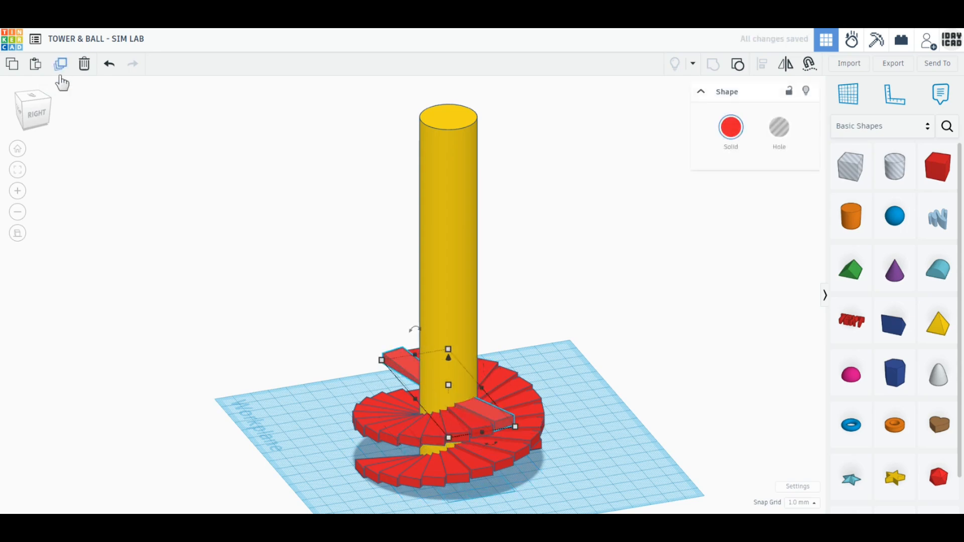
key(ctrl+d)
key(ctrl+d)
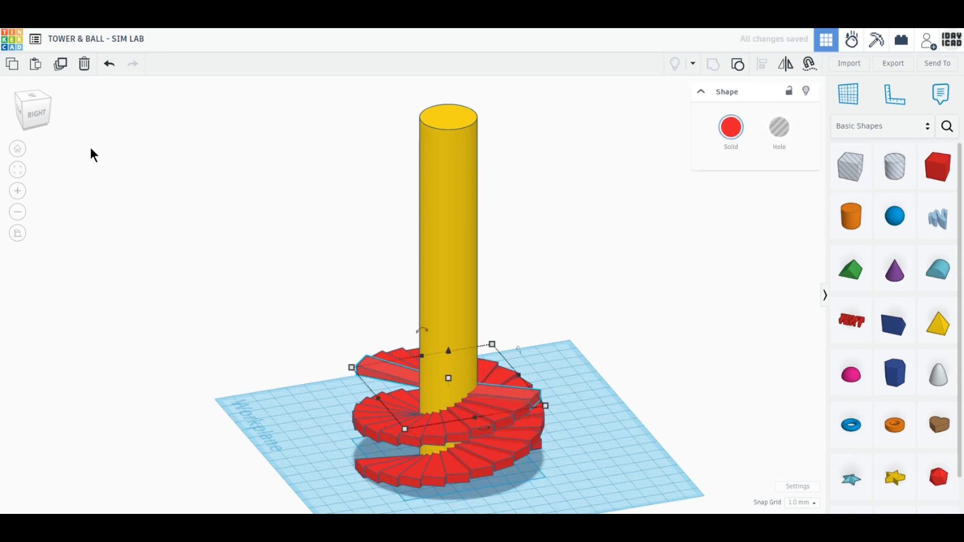
key(ctrl+d)
key(ctrl+d)
key(ctrl+d)
key(ctrl+d)
key(ctrl+d)
key(ctrl+d)
key(ctrl+d)
key(ctrl+d)
key(ctrl+d)
key(ctrl+d)
key(ctrl+d)
key(ctrl+d)
key(ctrl+d)
key(ctrl+d)
key(ctrl+d)
key(ctrl+d)
key(ctrl+d)
key(ctrl+d)
key(ctrl+d)
key(ctrl+d)
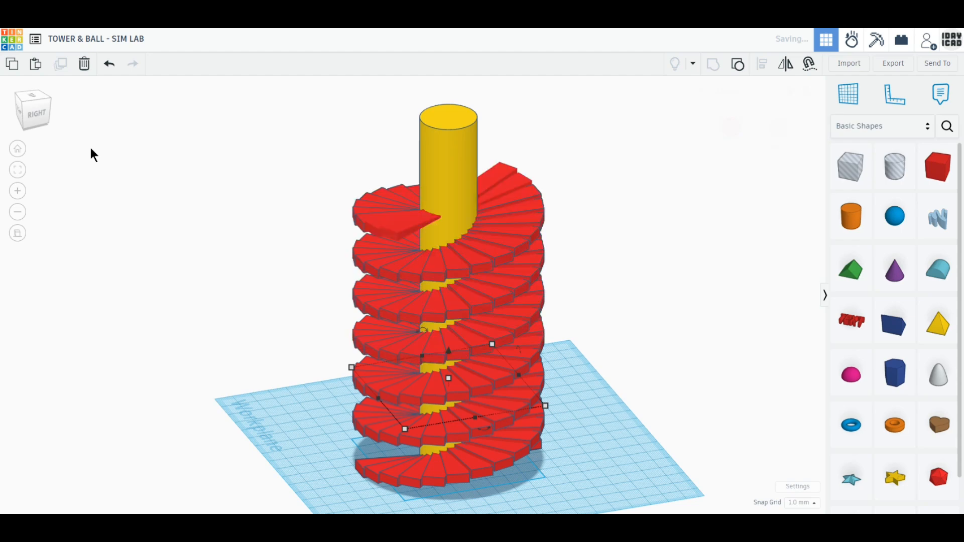
key(ctrl+d)
key(ctrl+d)
key(ctrl+d)
key(ctrl+d)
key(ctrl+d)
key(ctrl+d)
key(ctrl+d)
key(ctrl+d)
key(ctrl+d)
key(ctrl+d)
key(ctrl+d)
key(ctrl+d)
key(ctrl+d)
key(ctrl+d)
key(ctrl+d)
key(ctrl+d)
key(ctrl+d)
key(ctrl+d)
key(ctrl+d)
key(ctrl+d)
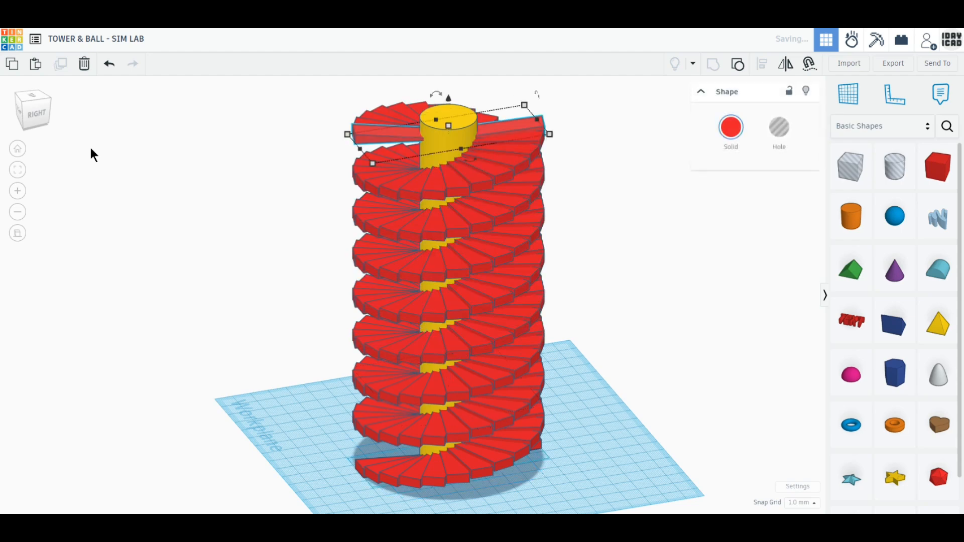
key(ctrl+d)
key(ctrl+d)
key(ctrl+d)
key(ctrl+d)
key(ctrl+d)
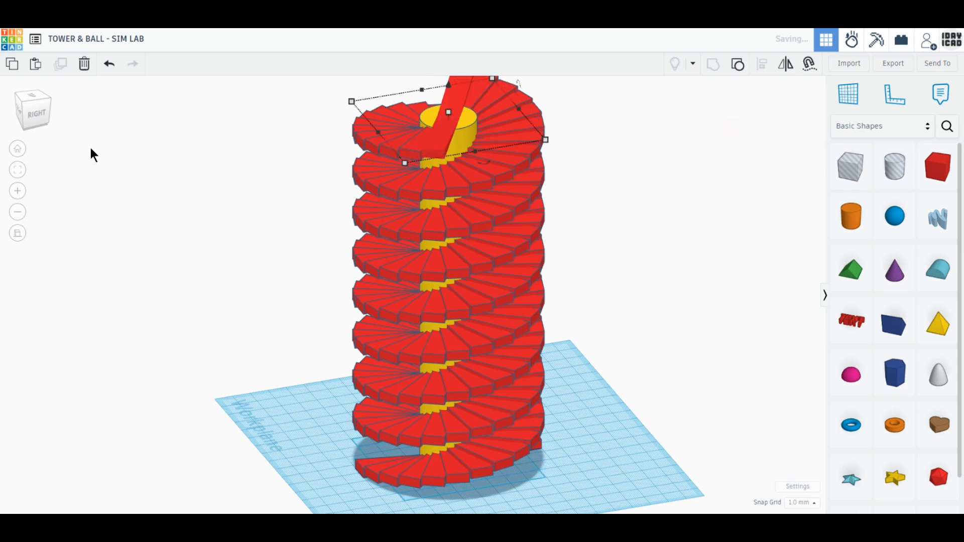
Undo the last four step duplicates at the top of the spiral and redo two of them
click(109, 65)
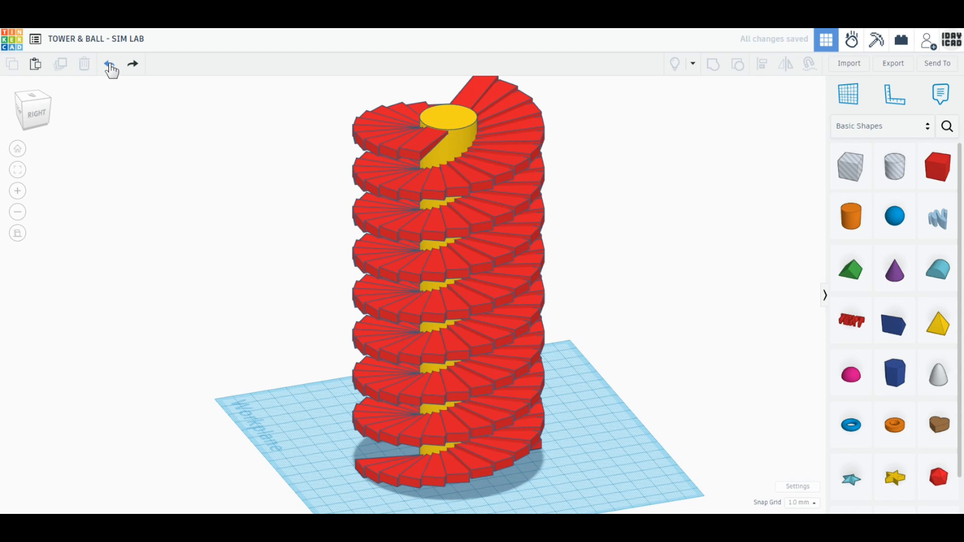
click(109, 65)
click(109, 65)
click(109, 66)
right_drag(171, 176, 213, 266)
click(133, 66)
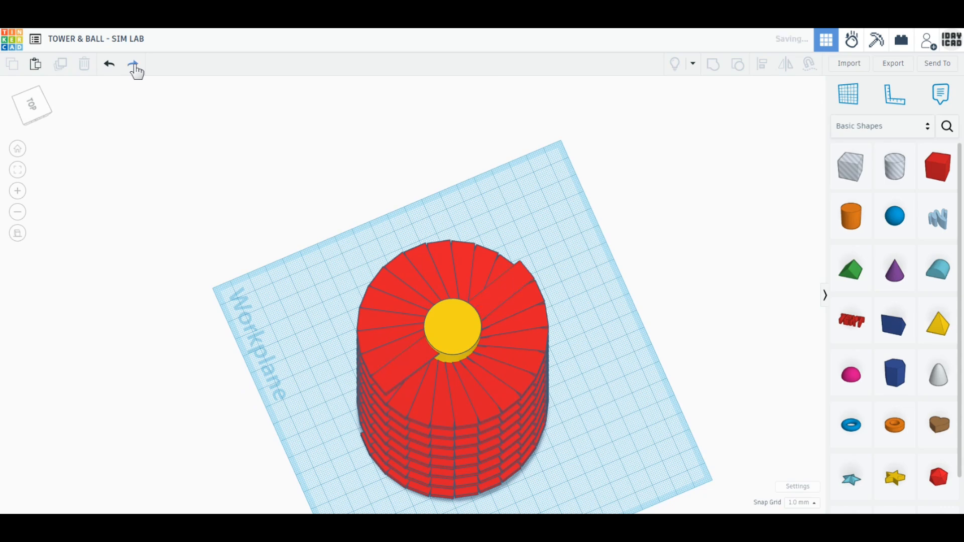
click(133, 65)
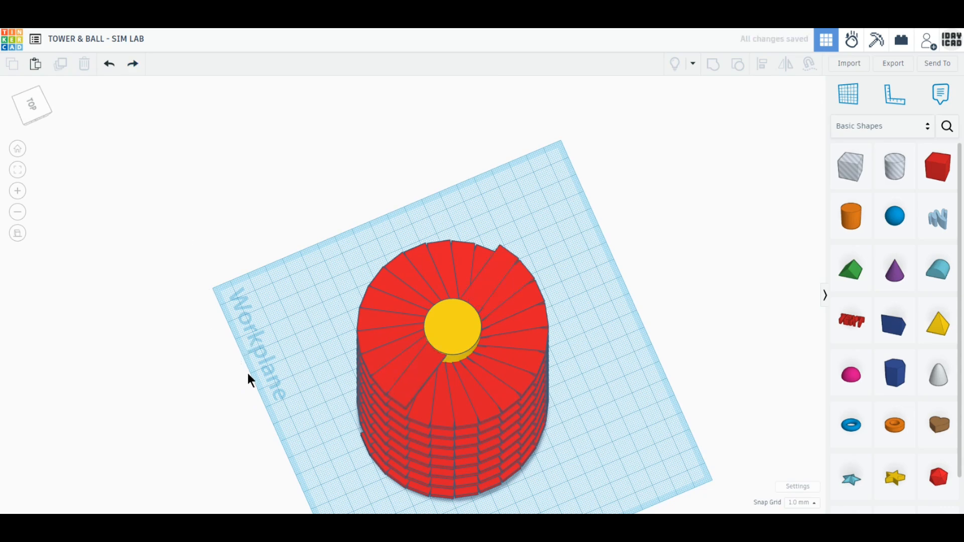
Place a sphere on the workplane beside the tower and set its width and length to 8 mm
right_drag(248, 373, 271, 369)
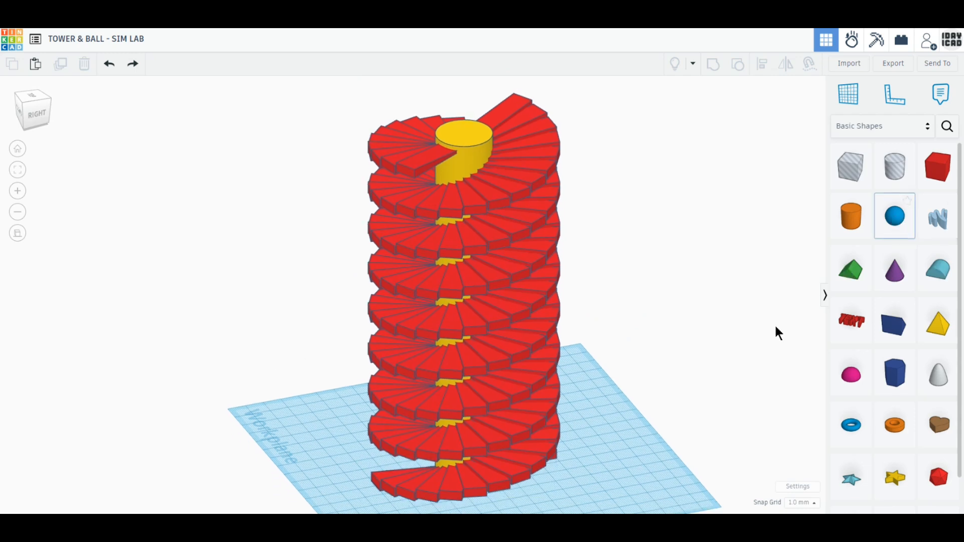
click(597, 454)
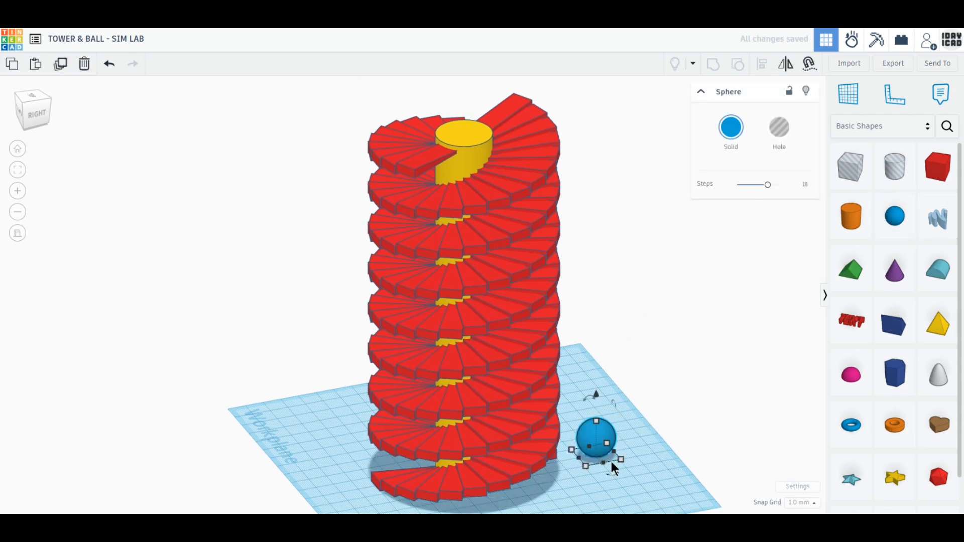
click(623, 483)
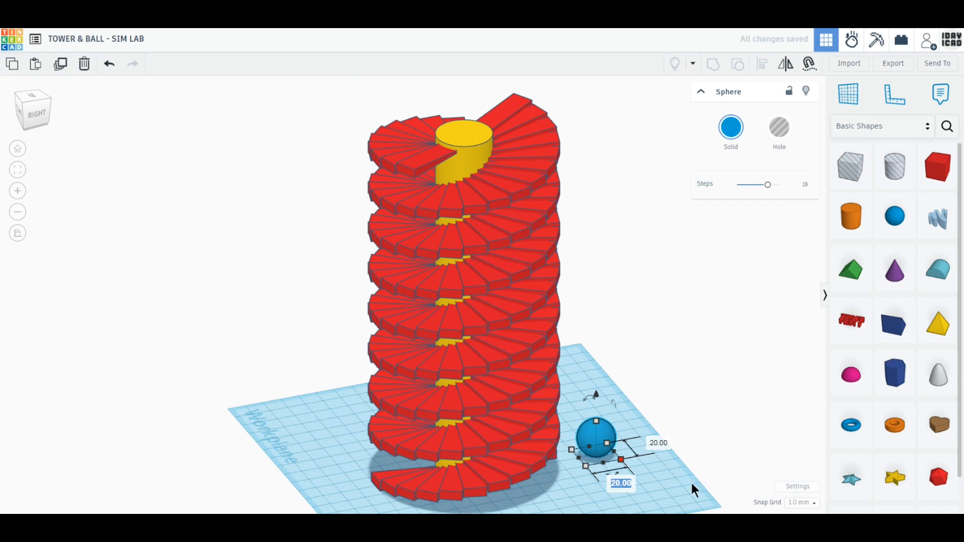
text(8)
key(Return)
click(635, 444)
text(8)
key(Return)
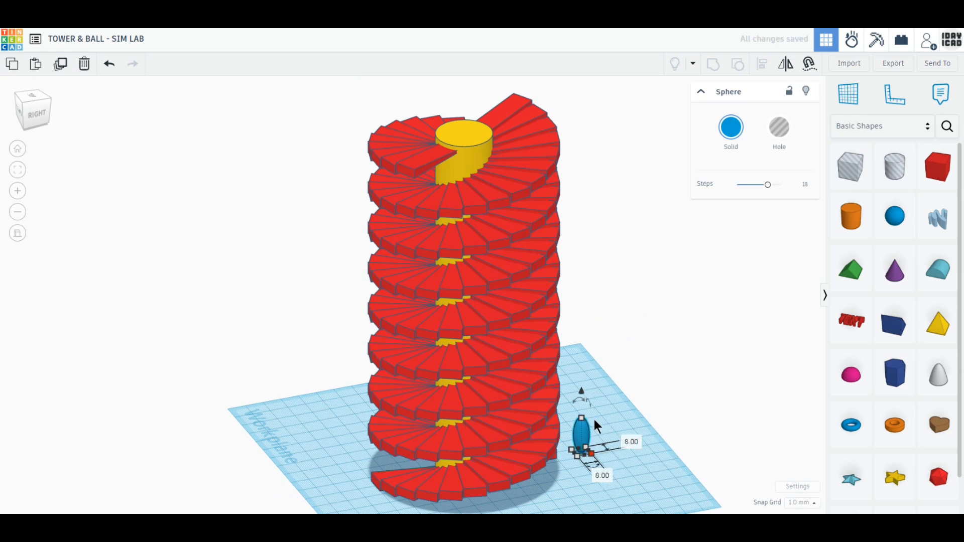
Set the sphere's height to 8 mm and its Steps to 24
click(622, 437)
text(8)
key(Return)
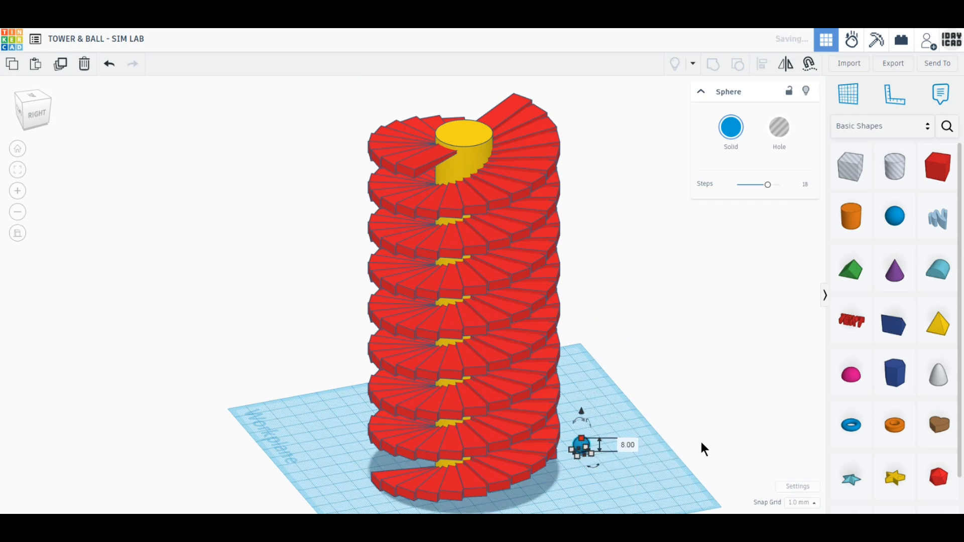
drag(767, 184, 780, 184)
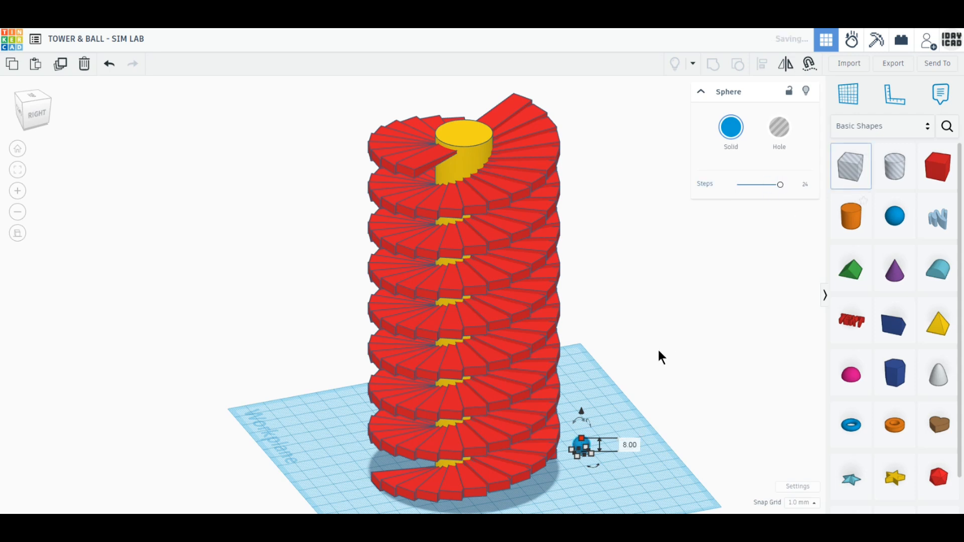
Raise the sphere to 200 mm above the workplane
drag(584, 418, 578, 101)
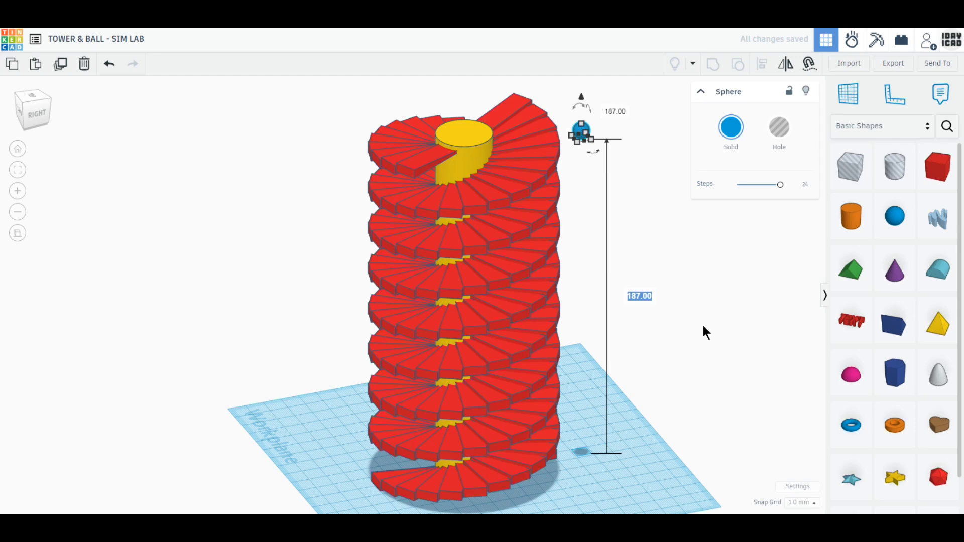
text(21)
key(BackSpace)
text(00)
key(Return)
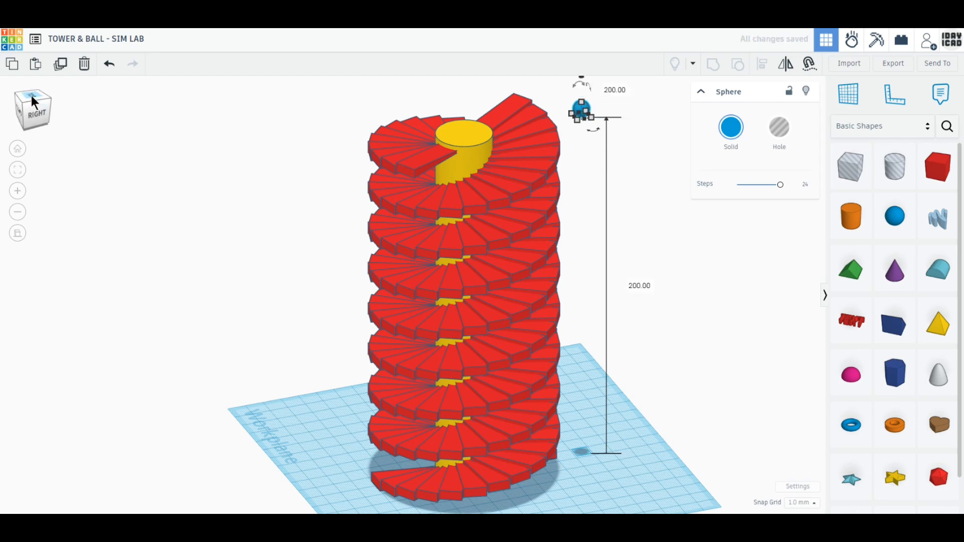
Select all the tower's shapes without the ball and move them to the centre of the workplane
click(32, 96)
click(31, 96)
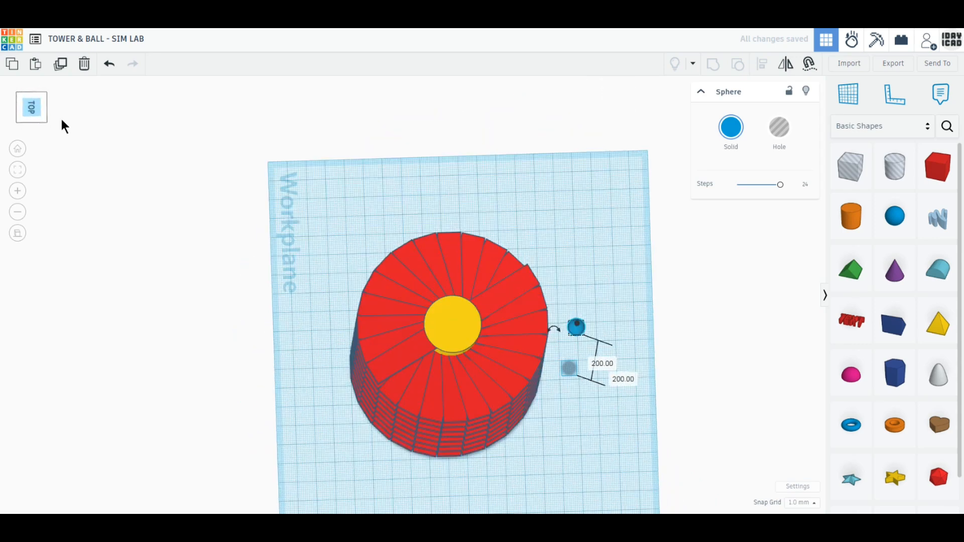
click(478, 440)
scroll(477, 438, up, 2)
middle_drag(559, 475, 556, 402)
drag(558, 435, 282, 148)
middle_drag(282, 163, 283, 233)
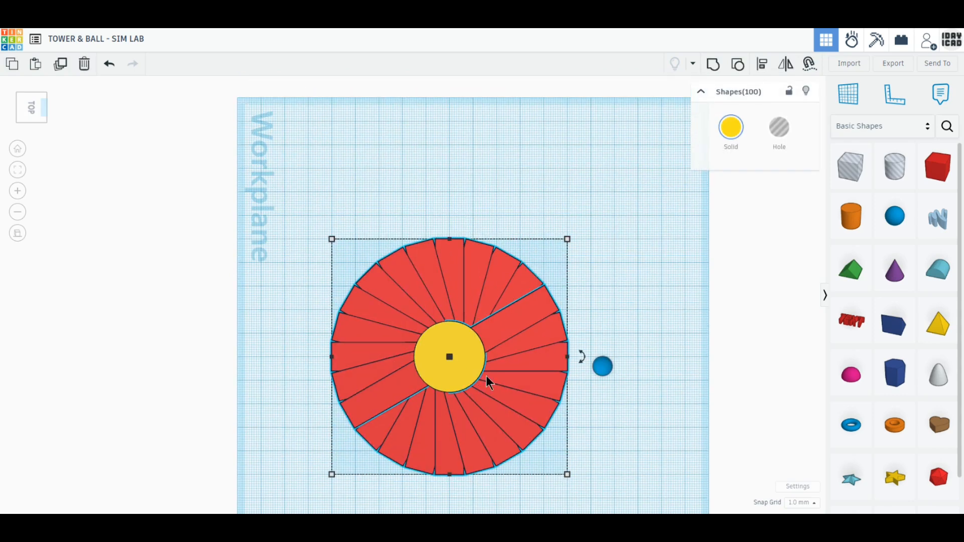
drag(469, 367, 492, 344)
Move the ball over the top steps close to the cylinder and place a duplicate on the cylinder's opposite side, 41 mm across and 7 mm down
drag(603, 366, 524, 331)
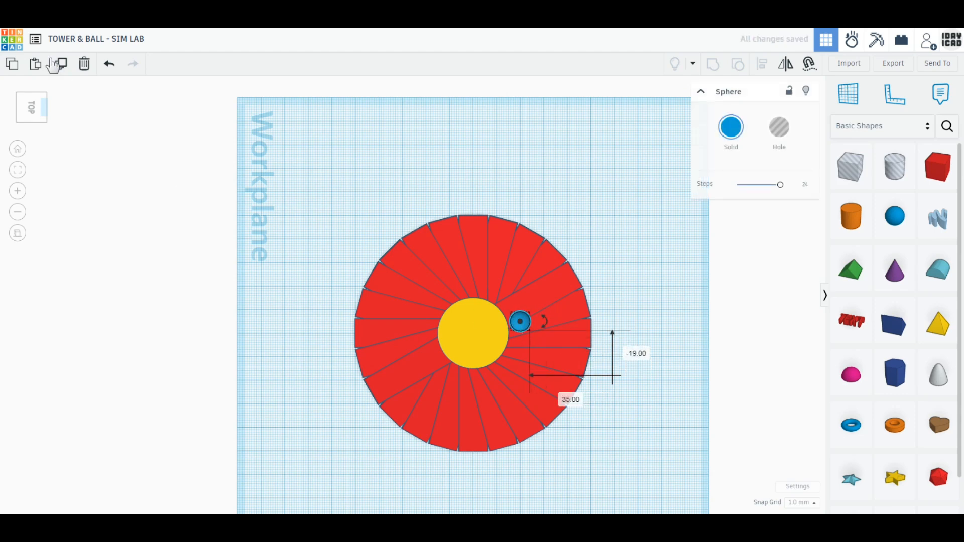
scroll(307, 413, up, 2)
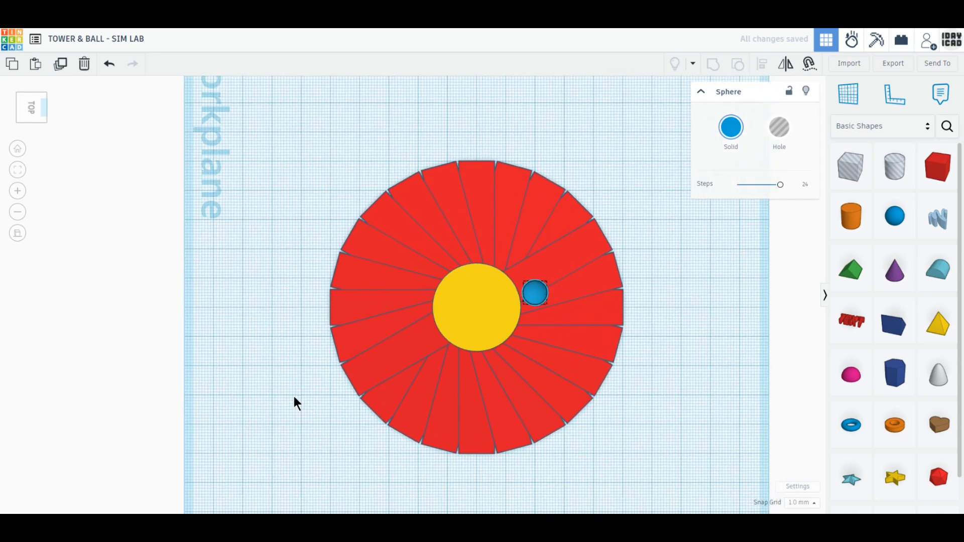
scroll(467, 407, up, 2)
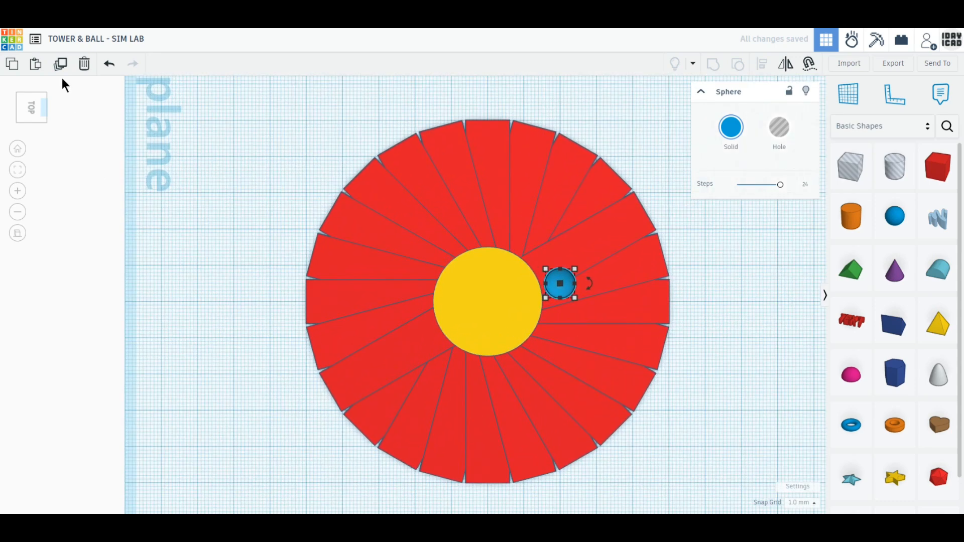
click(61, 64)
click(257, 305)
drag(562, 290, 413, 316)
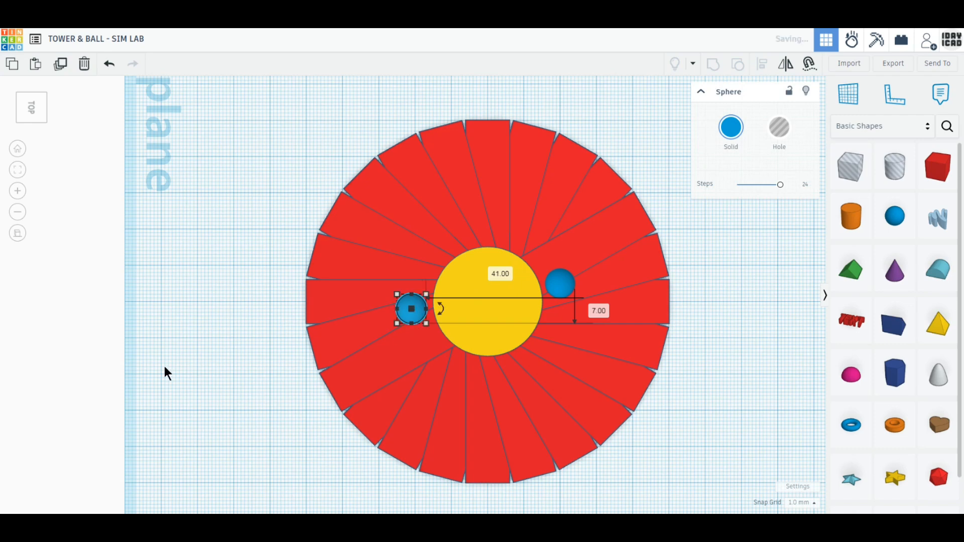
click(173, 375)
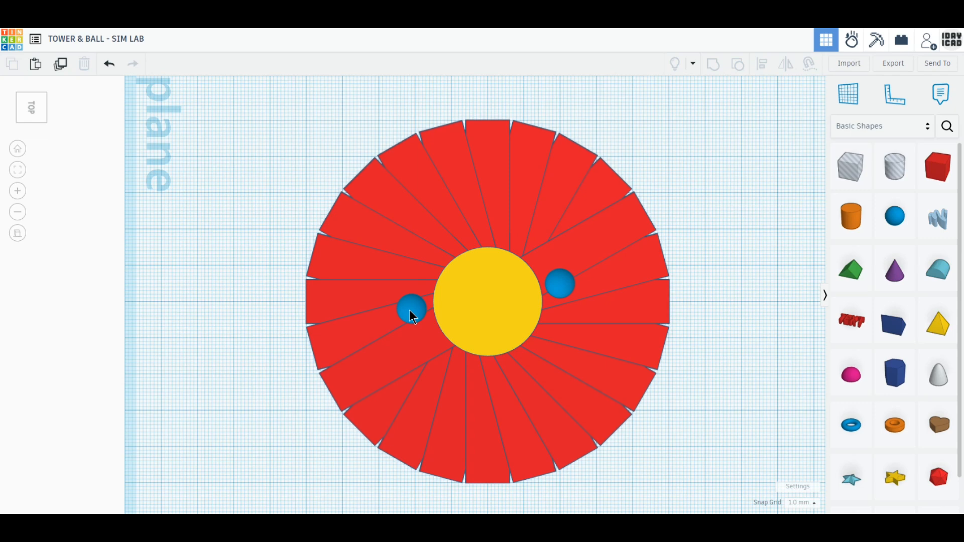
Nudge the duplicate ball 1 mm and shift the original ball slightly so each sits over its own staircase start
drag(410, 310, 411, 319)
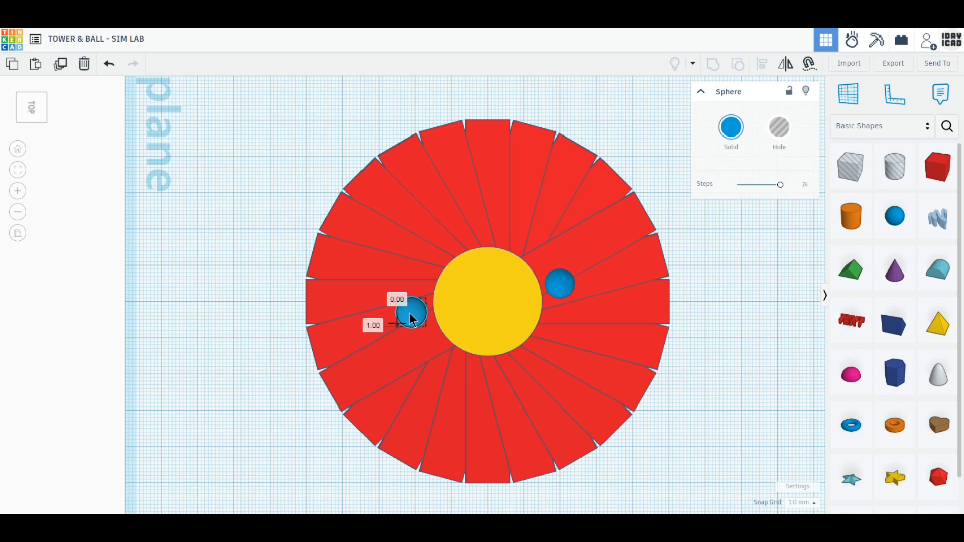
drag(562, 286, 567, 299)
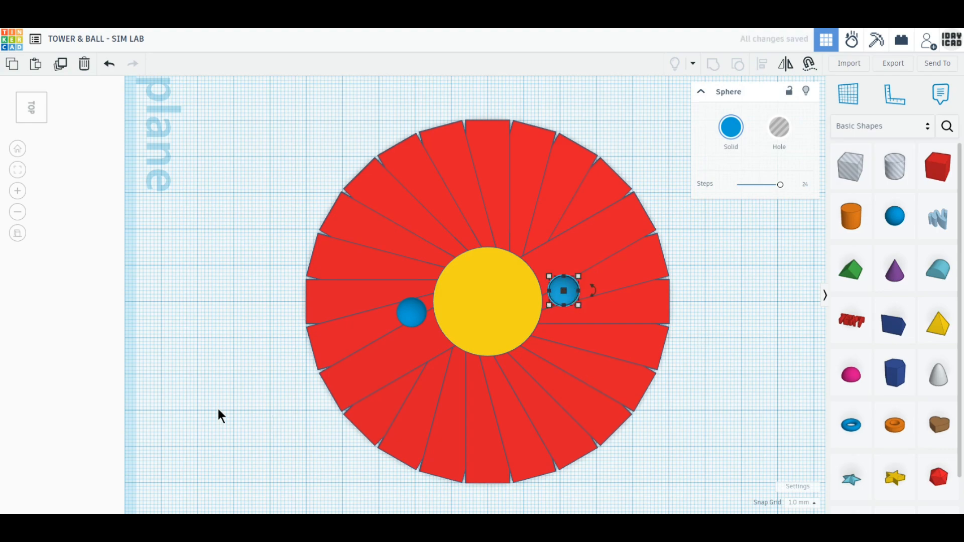
click(217, 425)
Examine the tower and both balls from several angles, ending in a fitted perspective view
right_drag(227, 441, 231, 367)
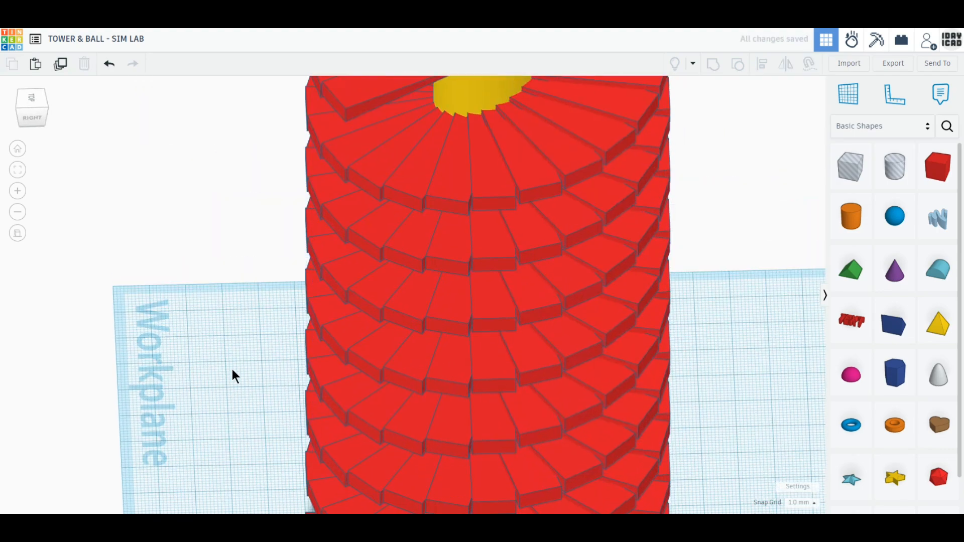
click(30, 119)
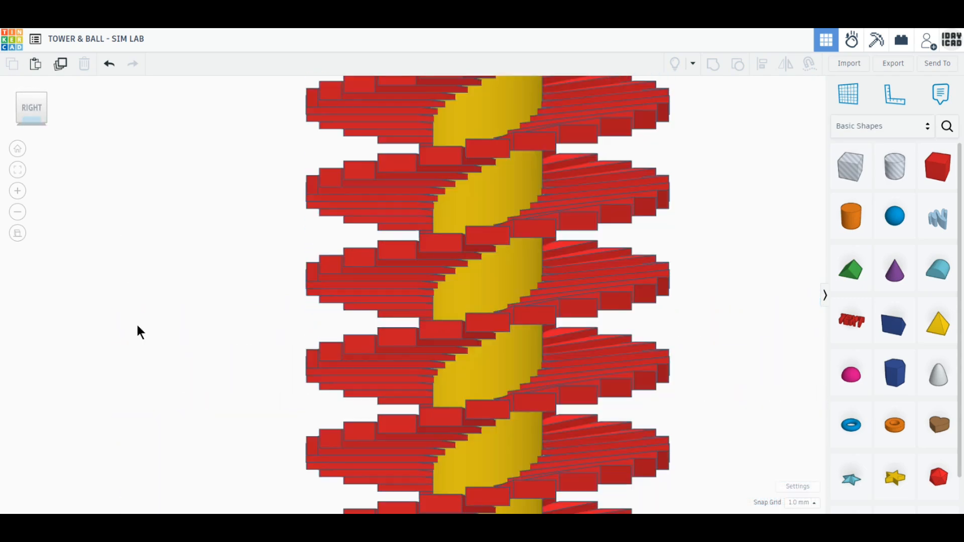
key(f)
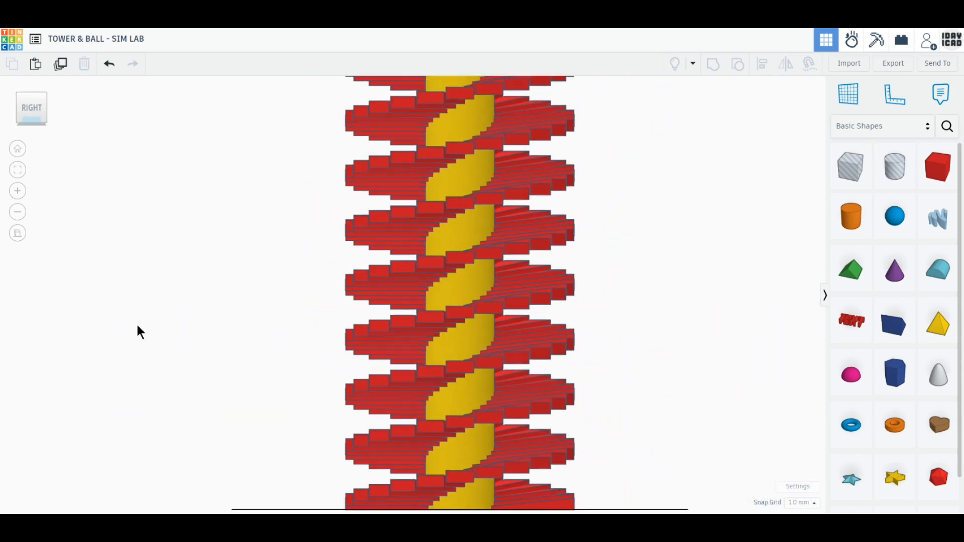
right_drag(137, 326, 261, 324)
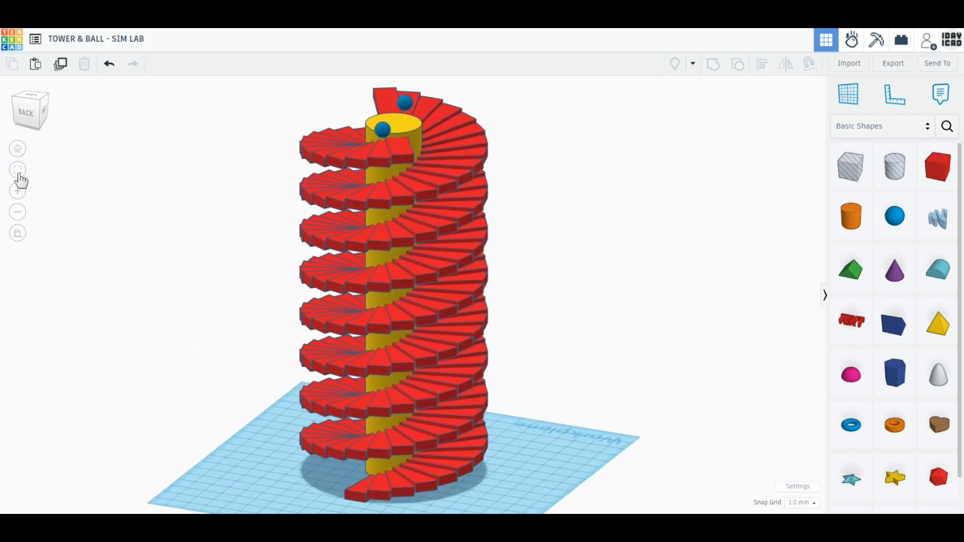
click(23, 152)
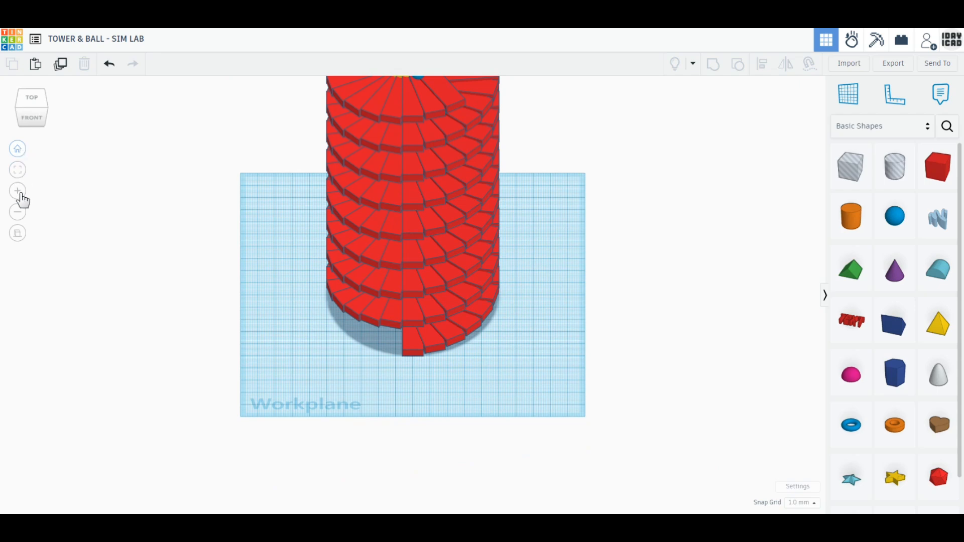
click(19, 235)
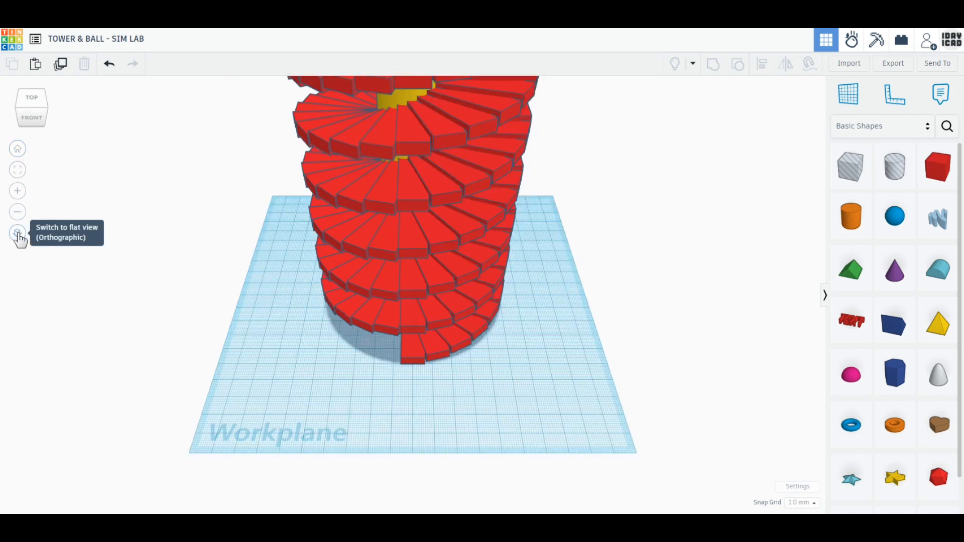
click(19, 173)
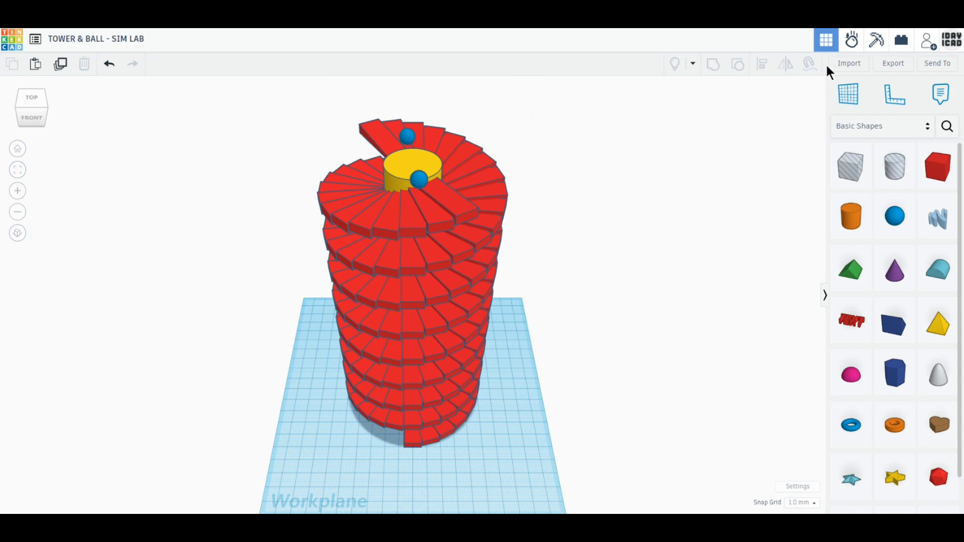
Open the design in Sim Lab and make all the tower's shapes static, leaving out the two balls
click(852, 44)
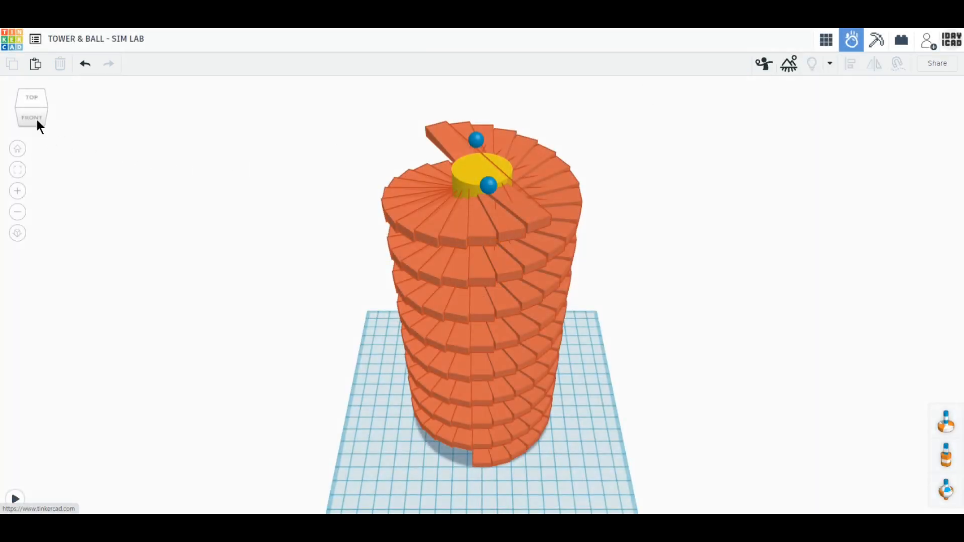
click(31, 119)
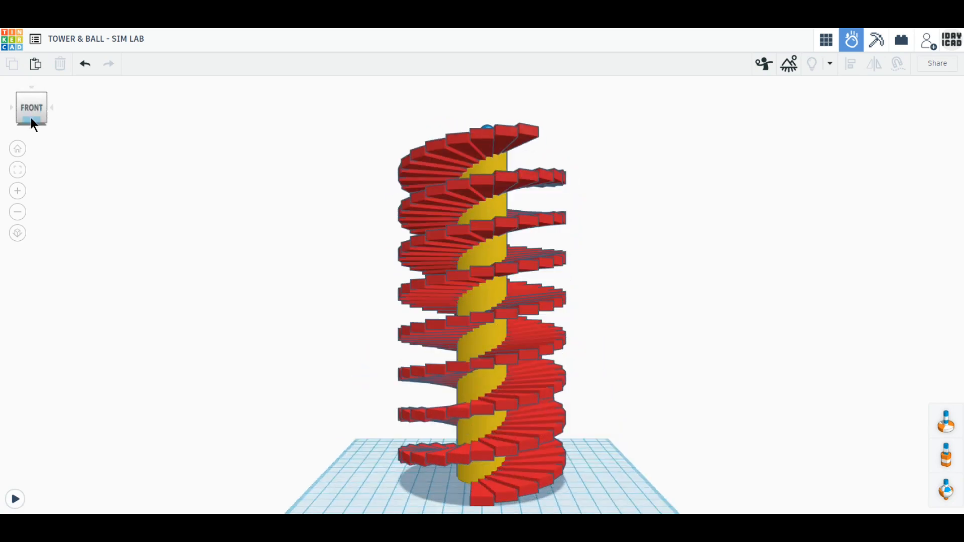
click(18, 233)
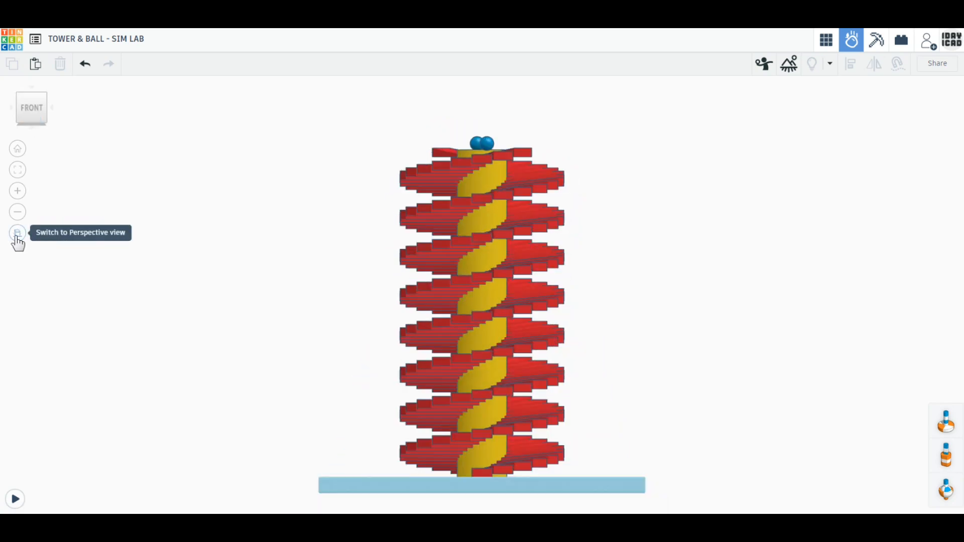
drag(593, 492, 303, 158)
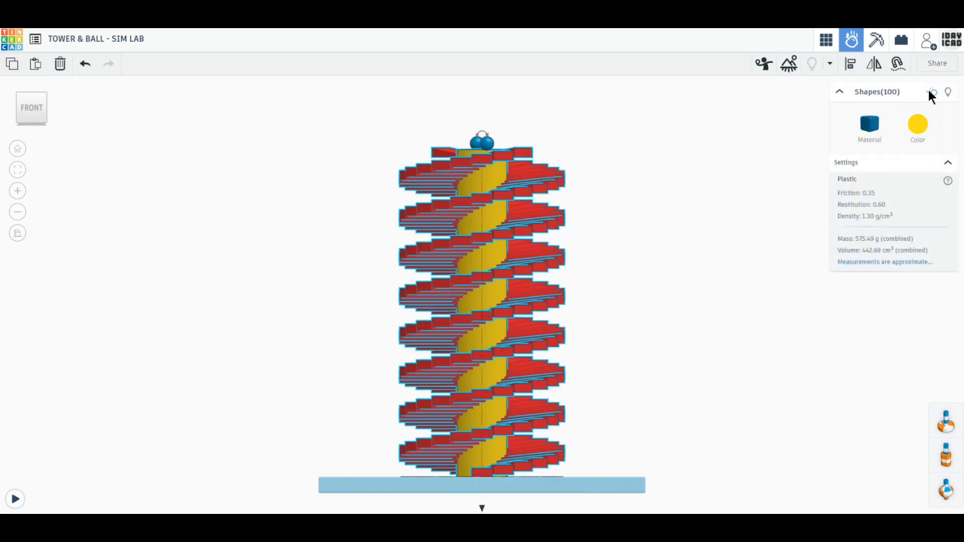
click(930, 93)
Run the simulation with the whole tower in perspective view and pause it once the balls have rolled off the staircases
click(18, 233)
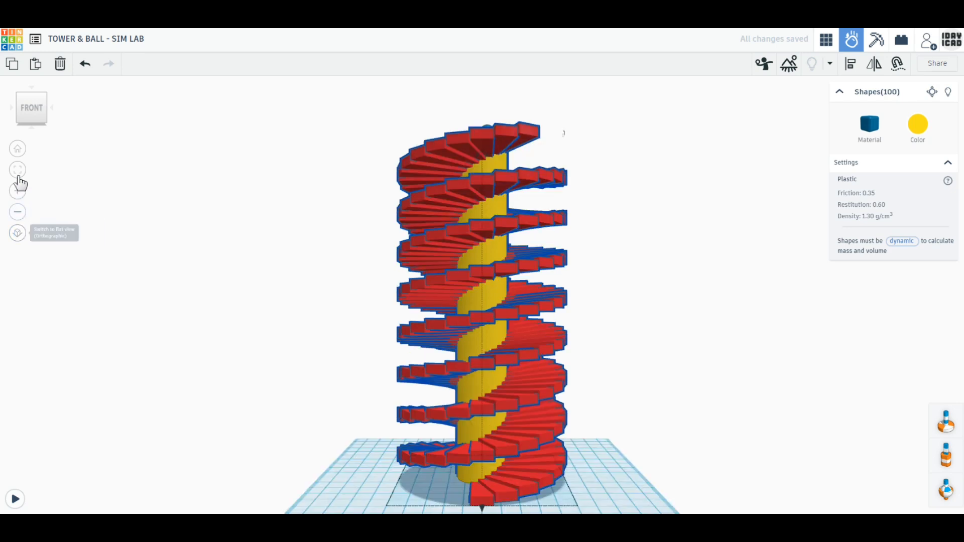
click(32, 108)
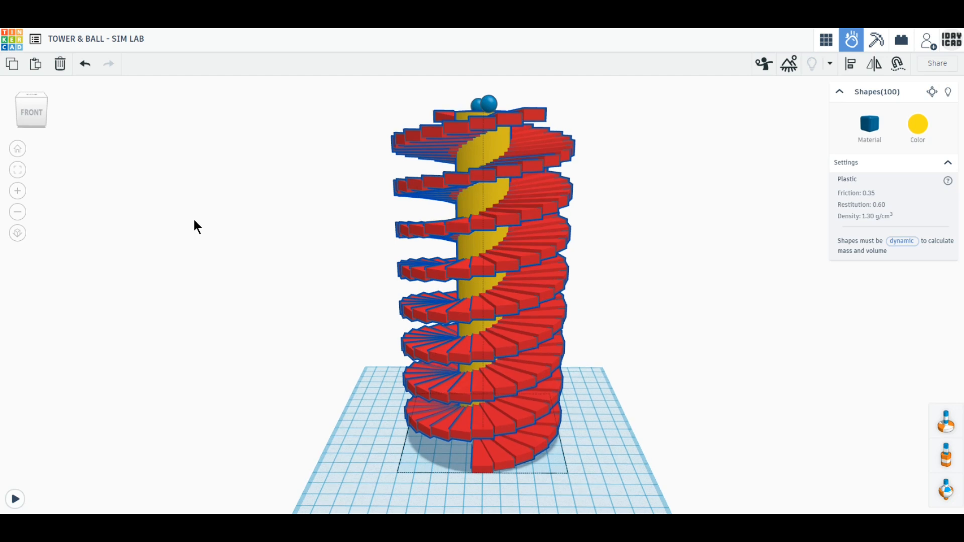
scroll(224, 249, up, 2)
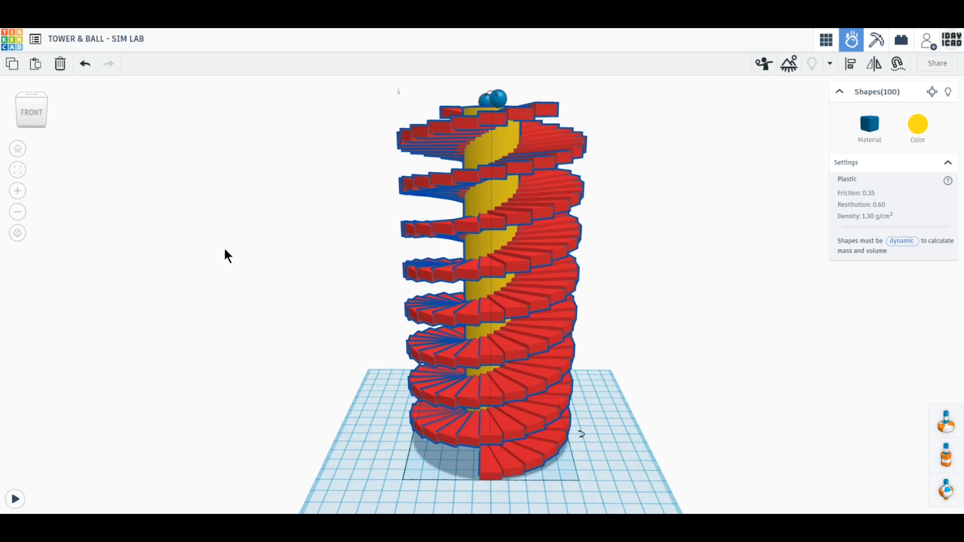
middle_drag(243, 249, 230, 254)
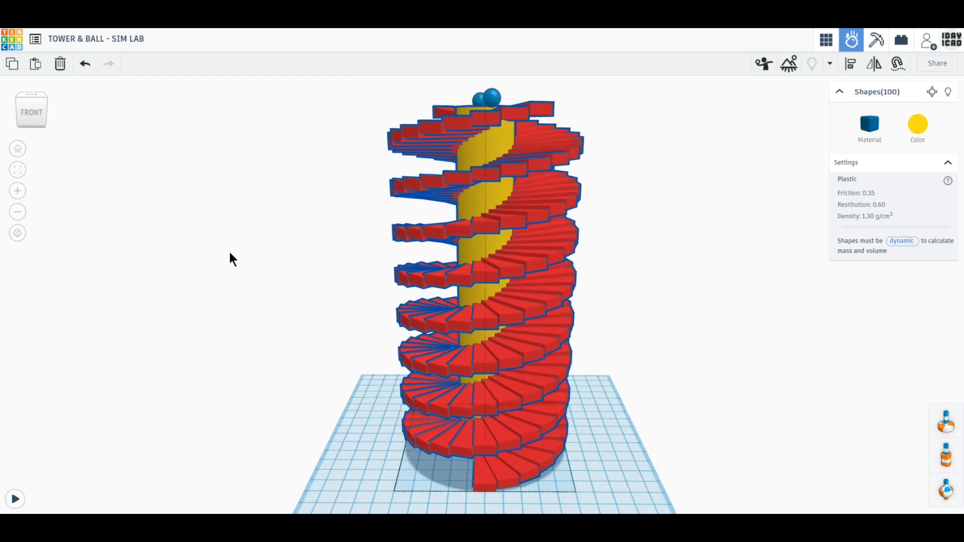
click(229, 254)
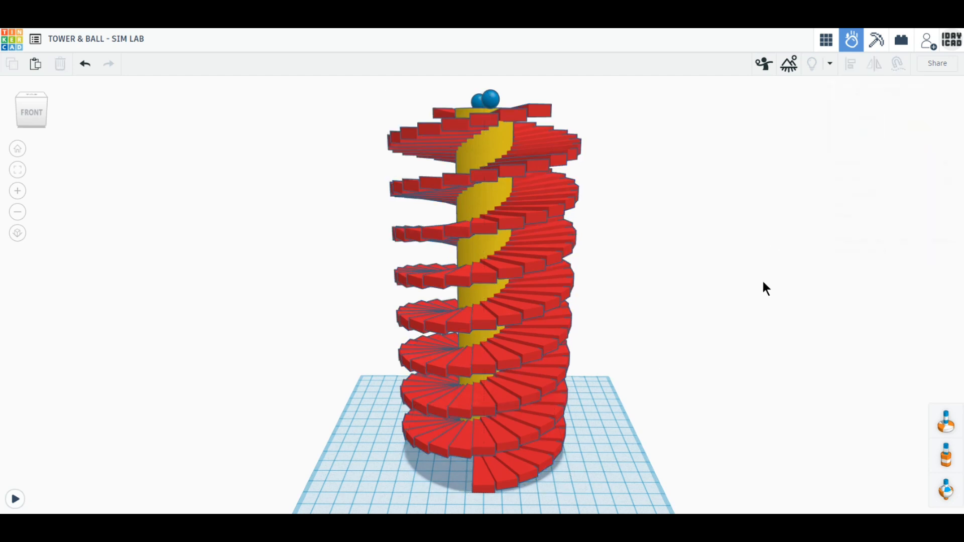
click(15, 499)
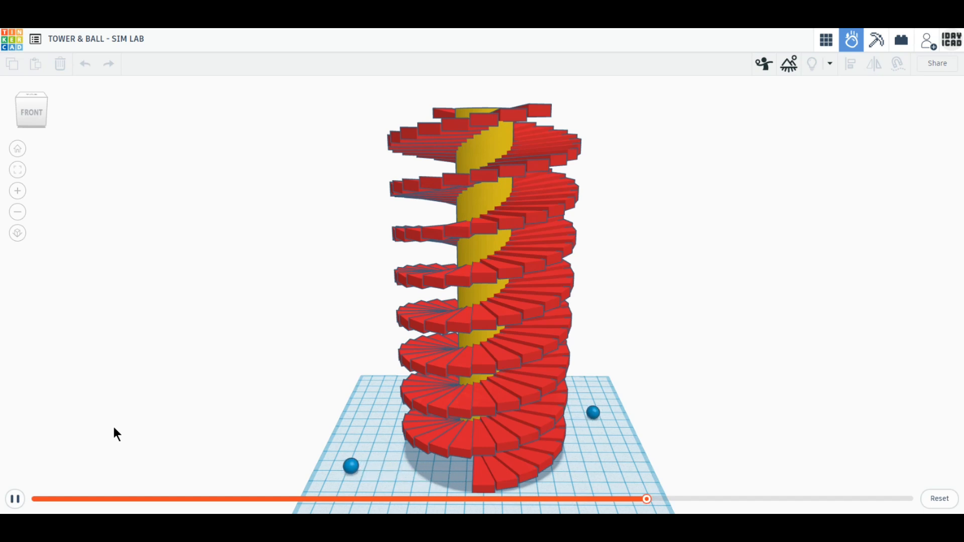
click(15, 499)
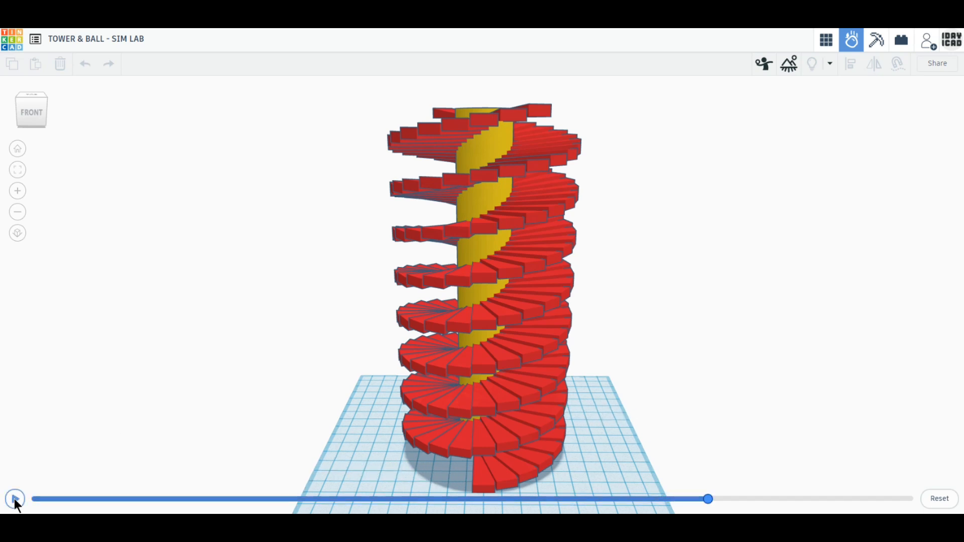
Reset and rerun the simulation, following both balls down the two staircases while orbiting around the tower
click(945, 500)
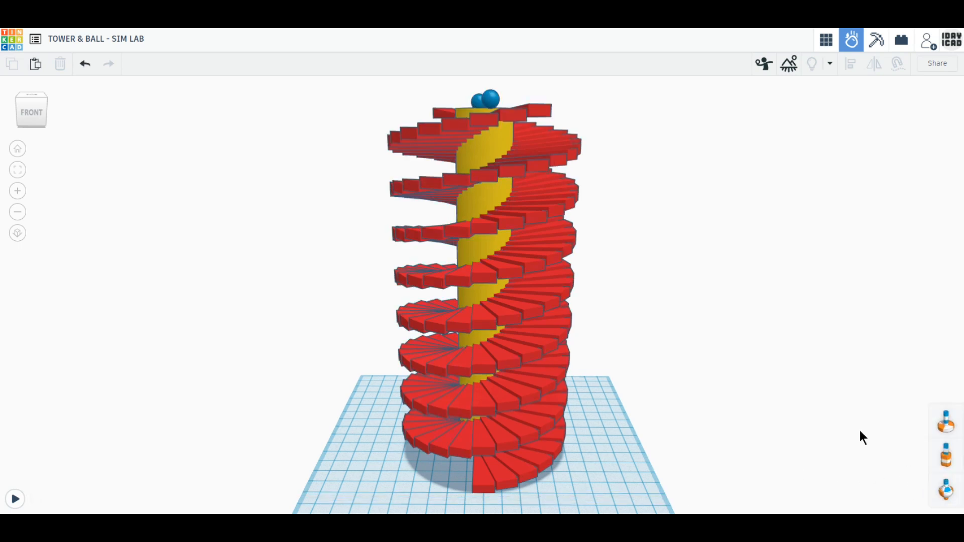
click(15, 499)
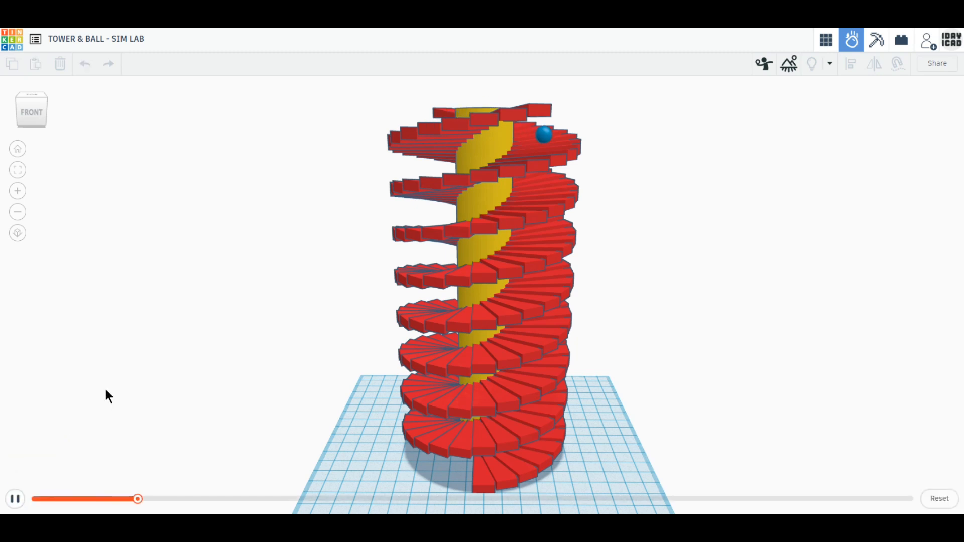
right_drag(114, 394, 902, 391)
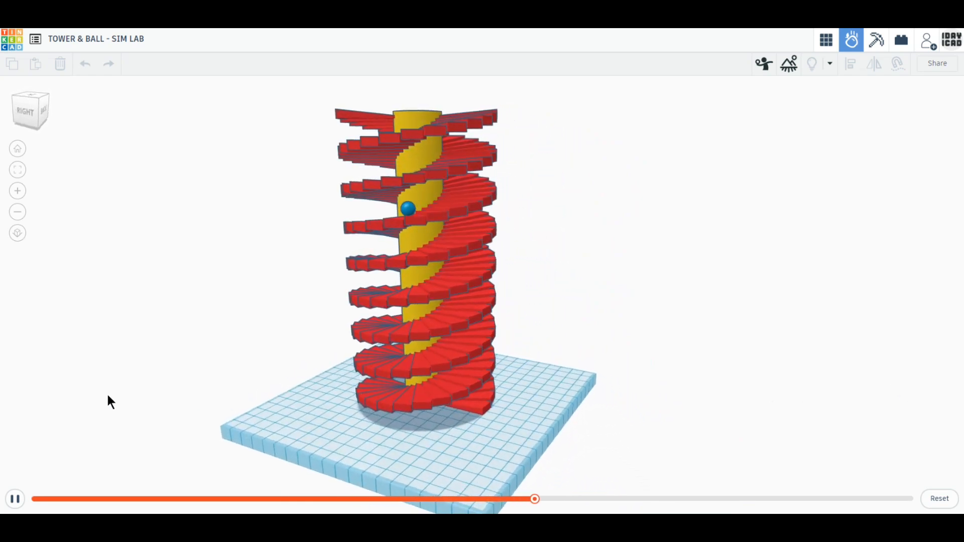
right_drag(109, 401, 314, 407)
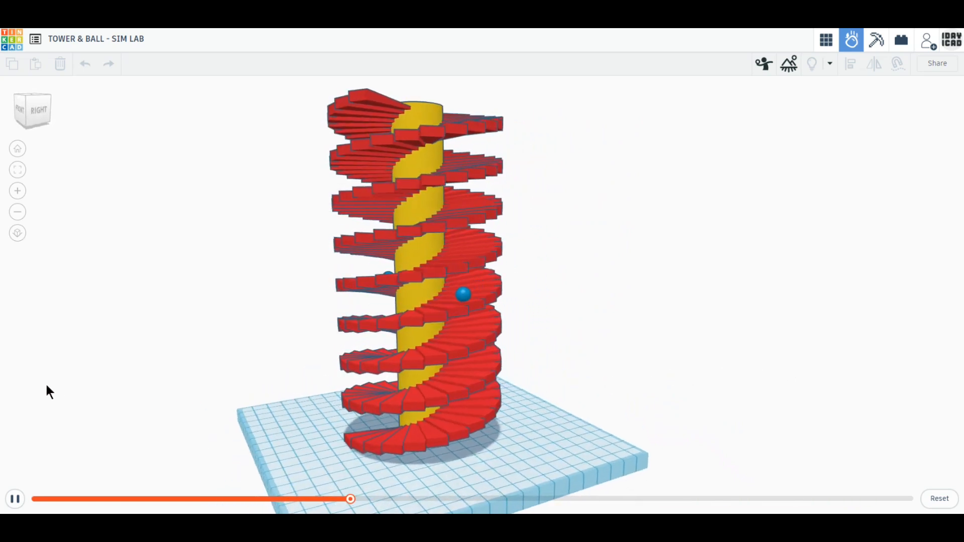
right_drag(47, 389, 703, 405)
right_drag(79, 409, 726, 399)
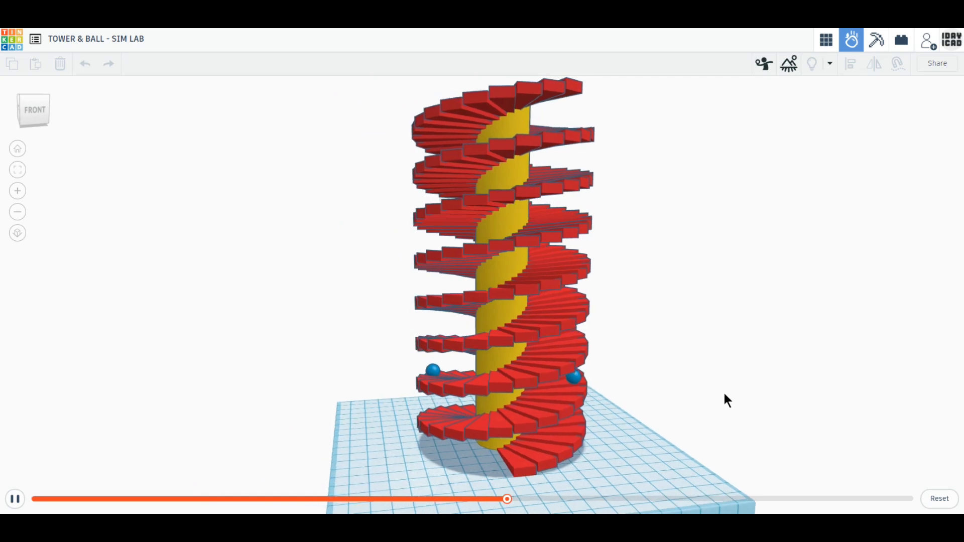
right_drag(86, 428, 776, 429)
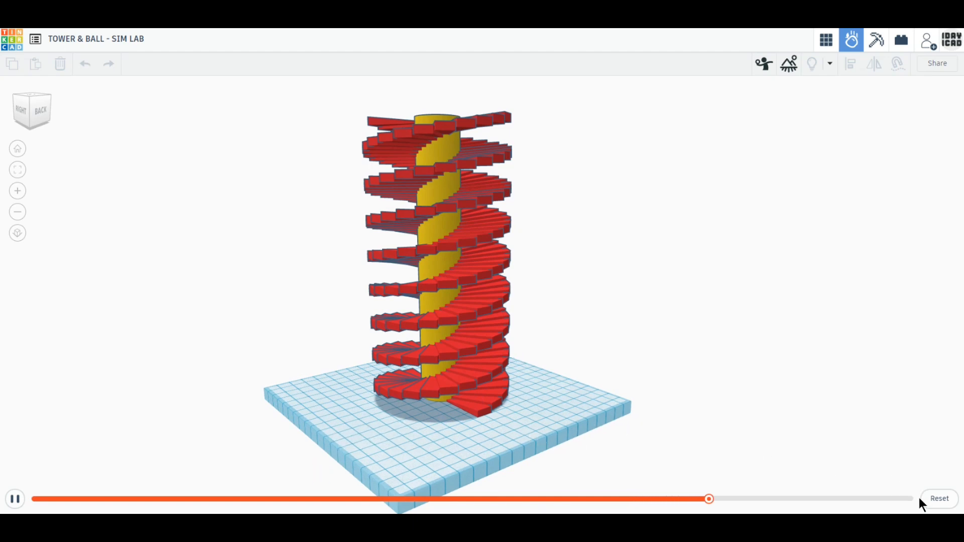
Return the simulation to its start and frame the whole tower with both balls in a centred, closer view
middle_drag(224, 384, 258, 427)
scroll(522, 471, up, 2)
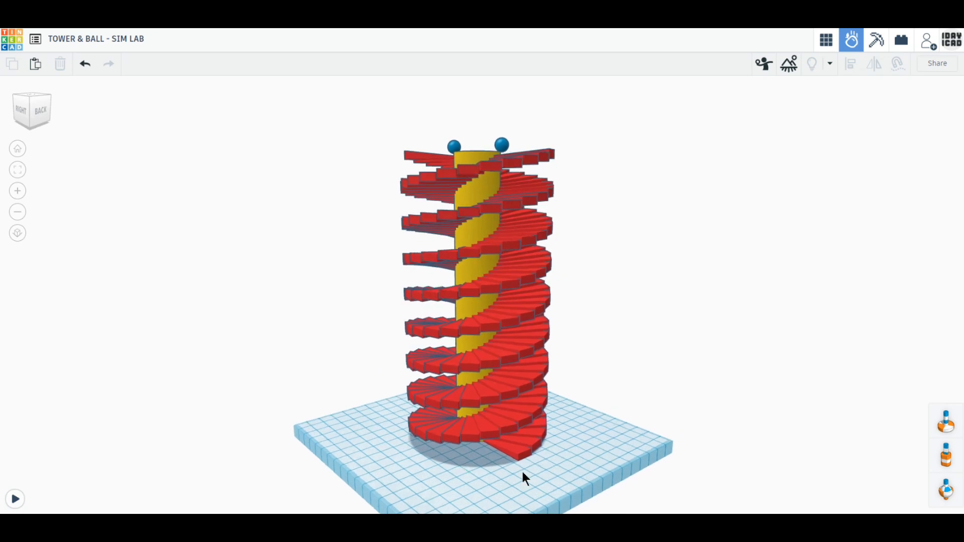
scroll(477, 444, up, 3)
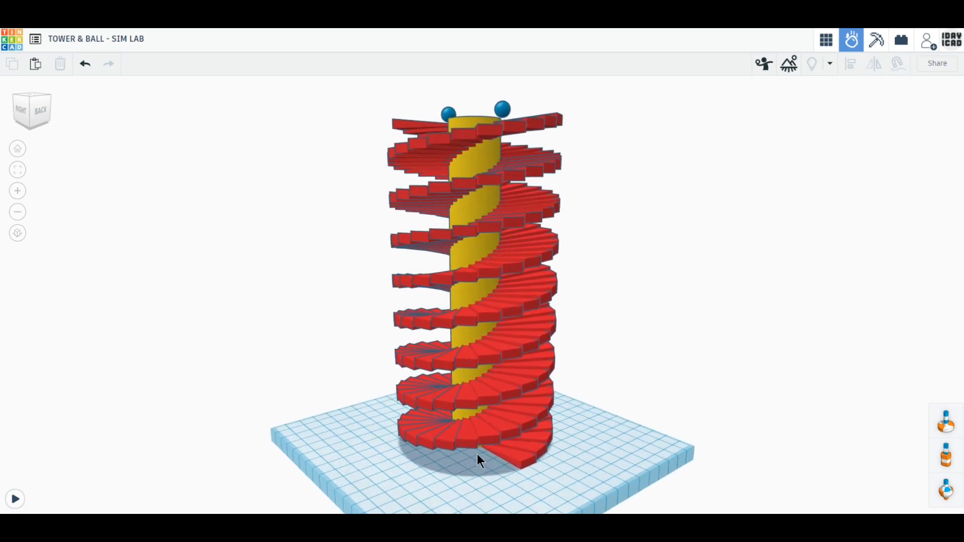